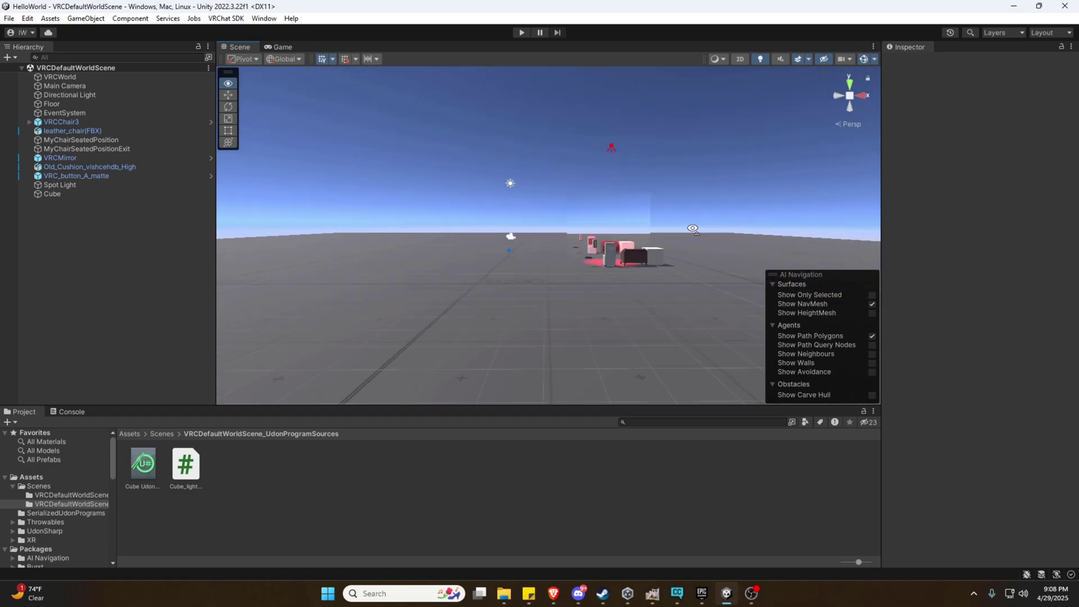
Find the VRC_pedestal_udon_shine prefab among all the project's prefabs and place it on the floor in the scene.
key("w")
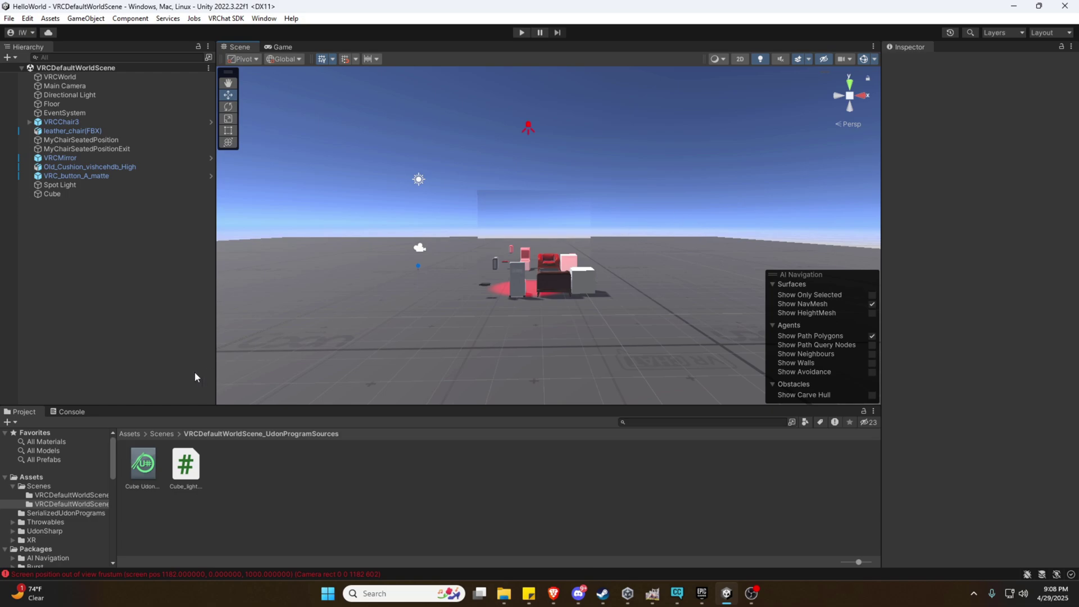
scroll(66, 467, "down", 3)
left_click(55, 481)
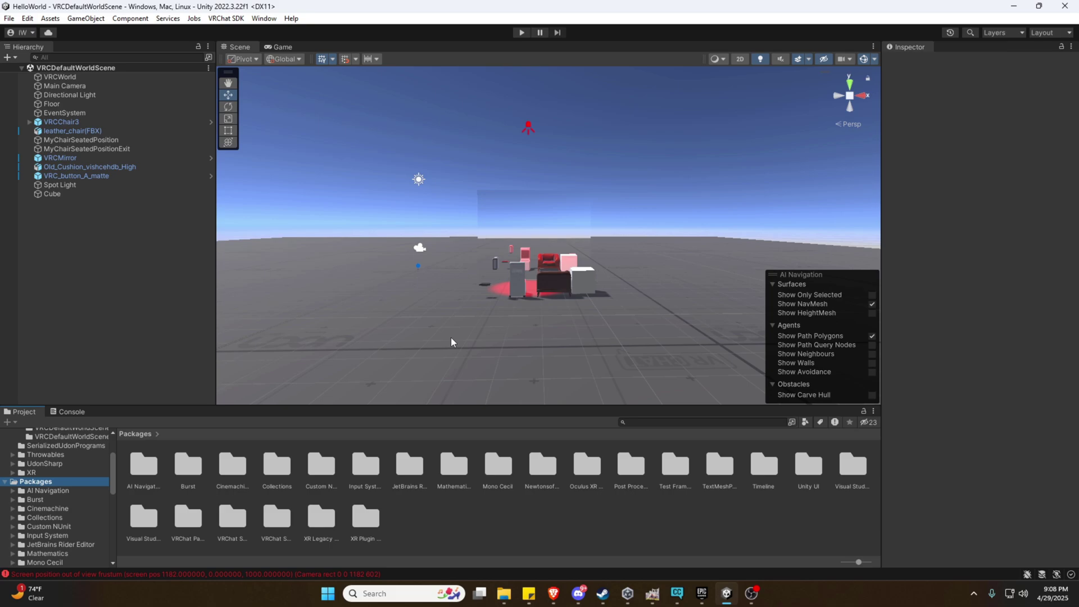
scroll(88, 481, "up", 3)
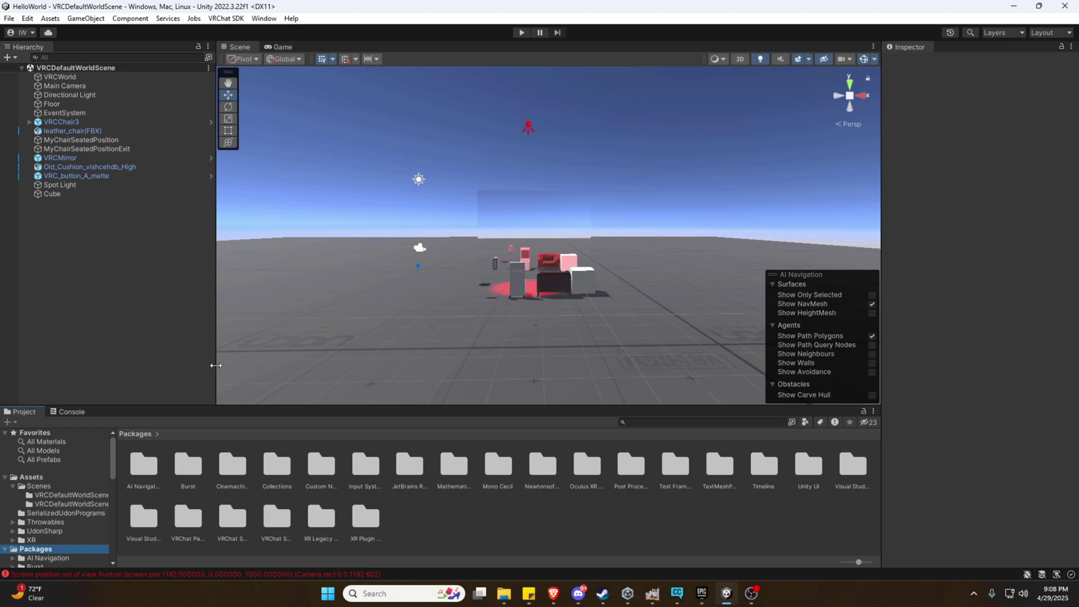
left_click(58, 460)
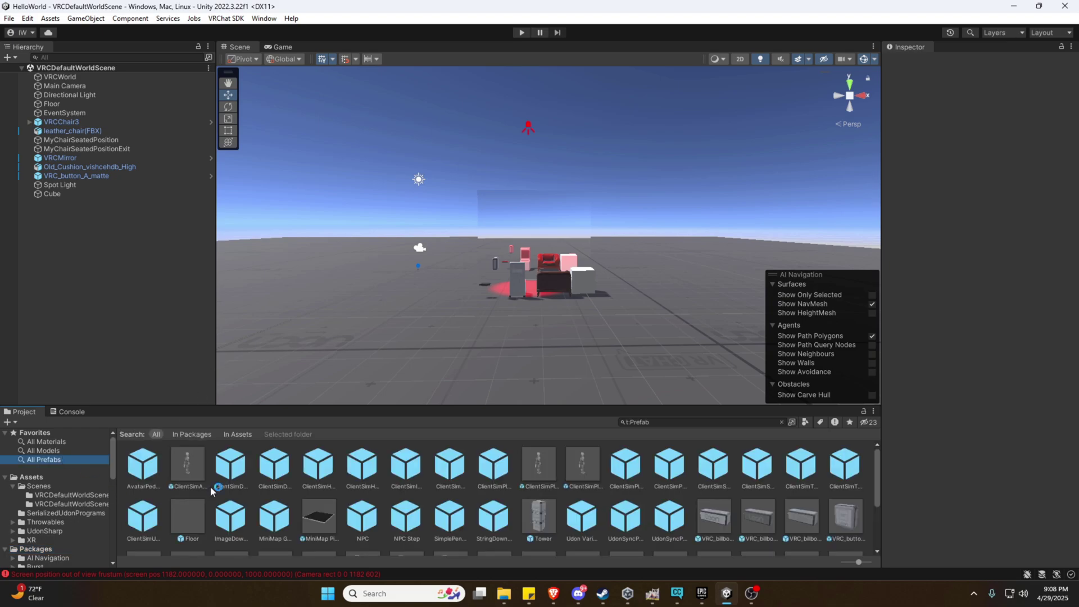
scroll(526, 483, "down", 3)
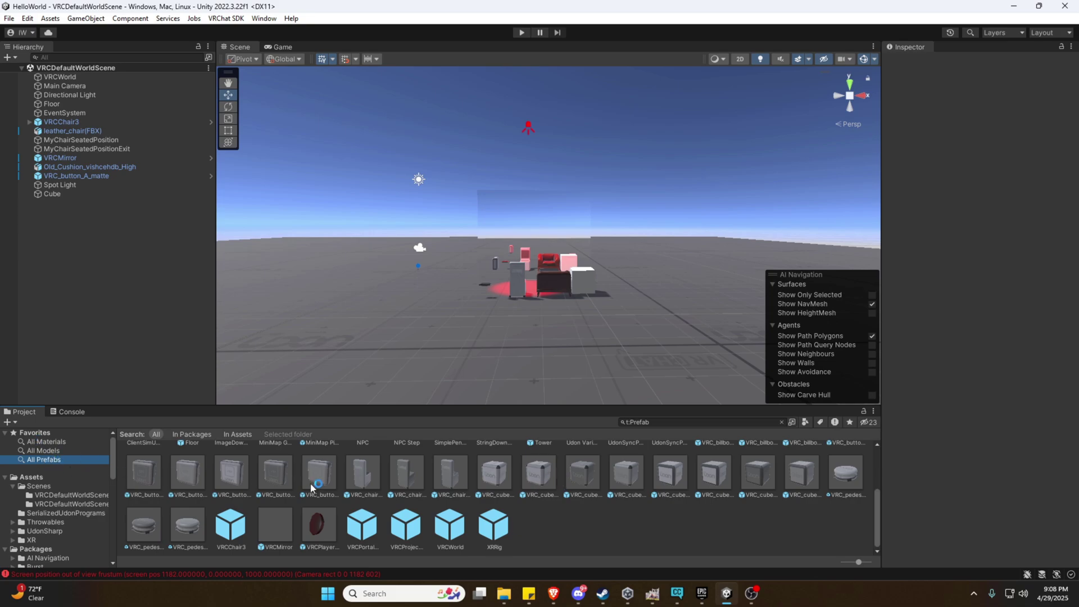
left_click(187, 526)
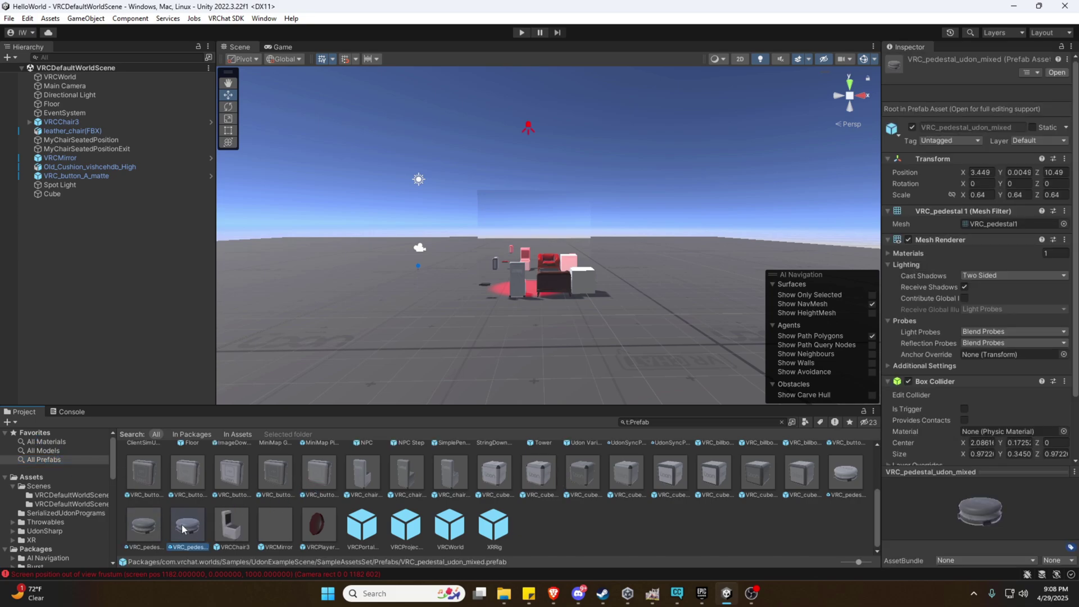
left_click_drag(187, 526, 449, 341)
Add a VRC Avatar Pedestal component to the new pedestal.
left_click_drag(571, 338, 749, 368, "alt")
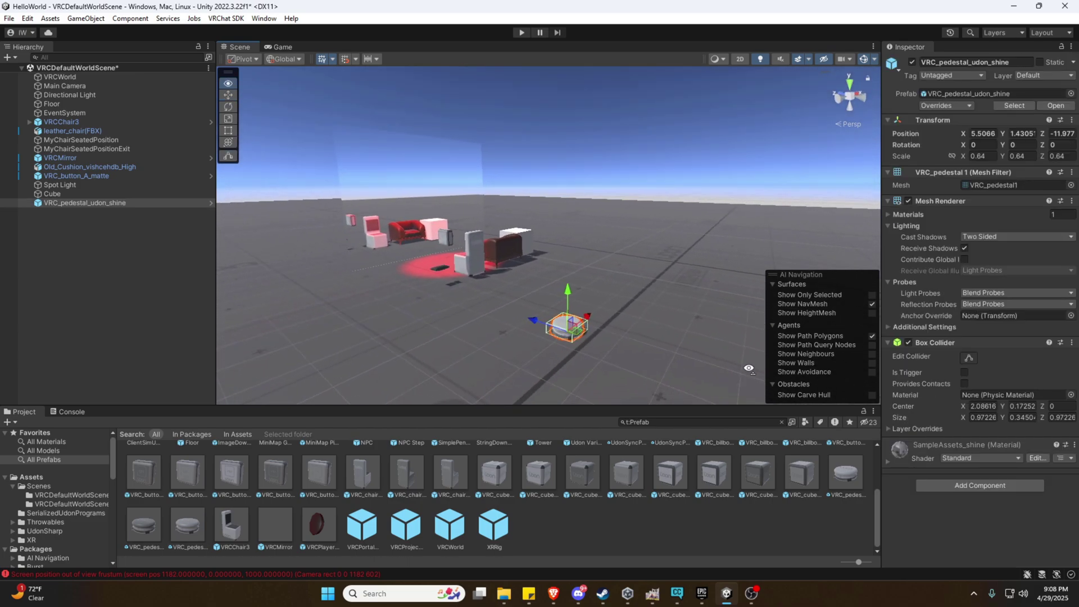
key("w")
right_click_drag(749, 368, 776, 300)
key("s")
key("w")
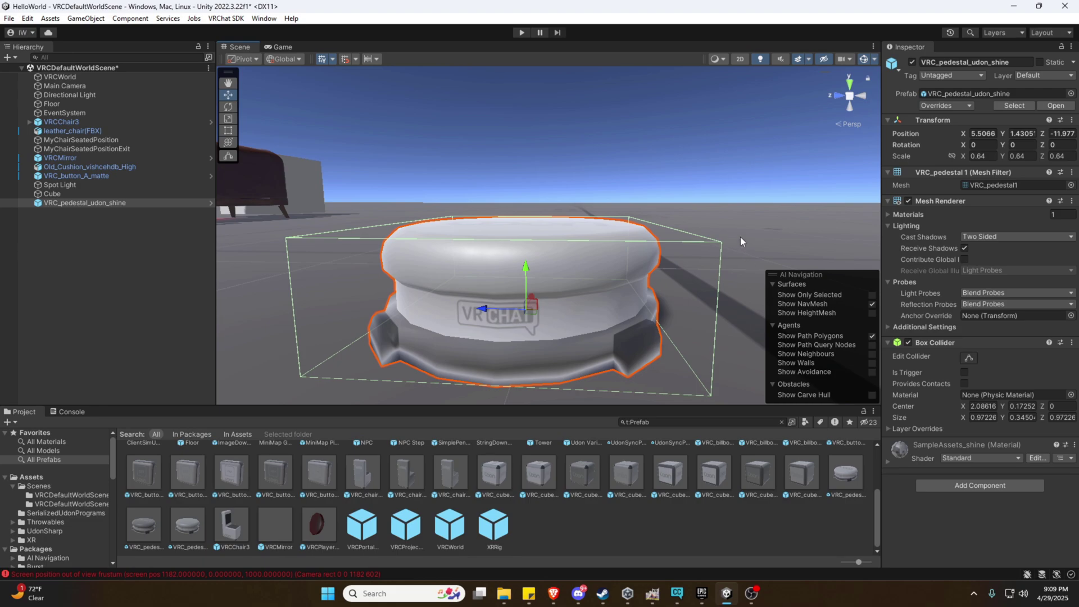
scroll(741, 237, "down", 5)
left_click(960, 484)
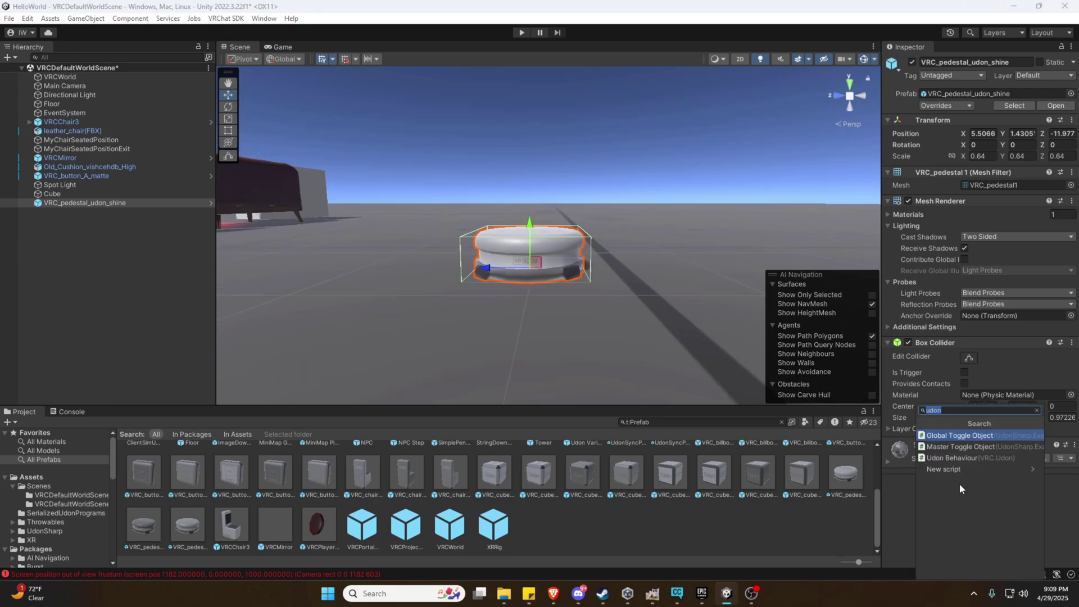
key("BackSpace")
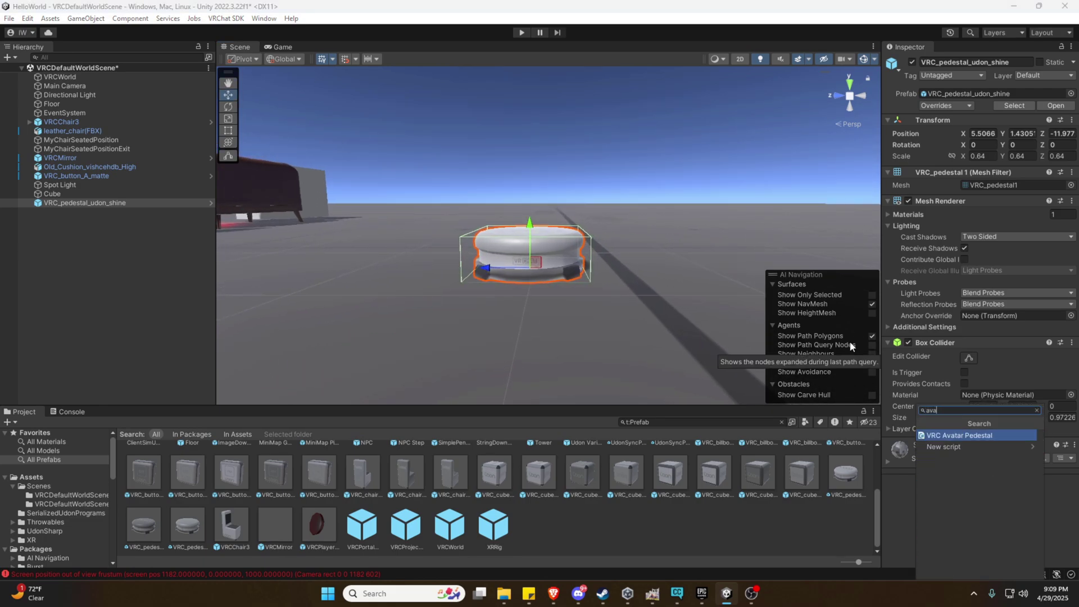
key("Escape")
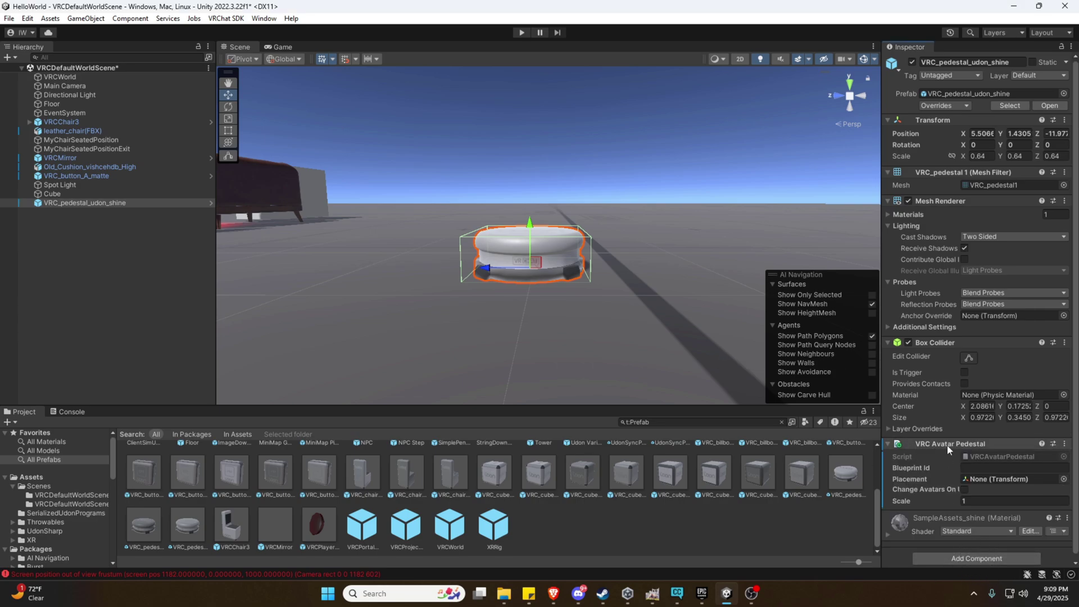
Assign the pedestal's own transform as the Placement of its VRC Avatar Pedestal component and enable Change Avatars On Use.
scroll(956, 450, "down", 1)
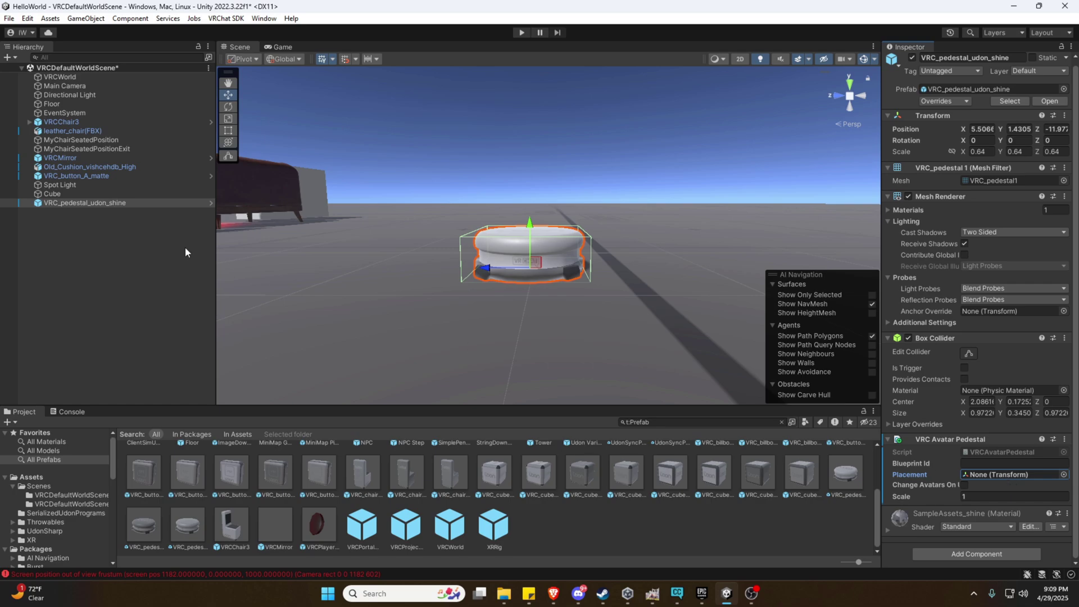
left_click_drag(77, 203, 1006, 474)
left_click_drag(883, 476, 777, 476)
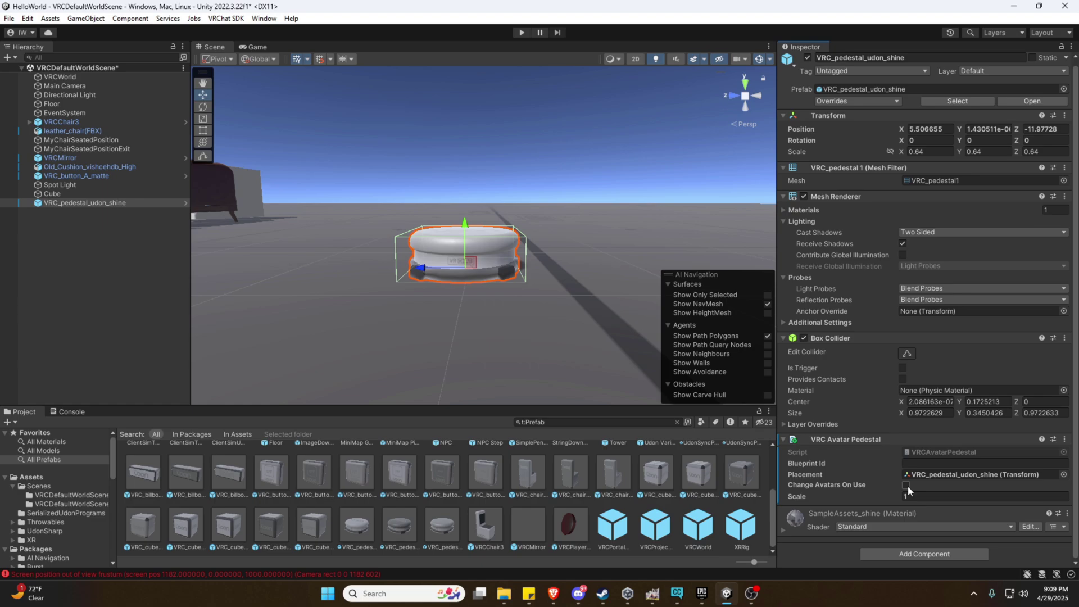
left_click(909, 486)
Look through the uploaded content in the VRChat SDK Content Manager and copy the helloworld2 world's ID.
left_click(227, 19)
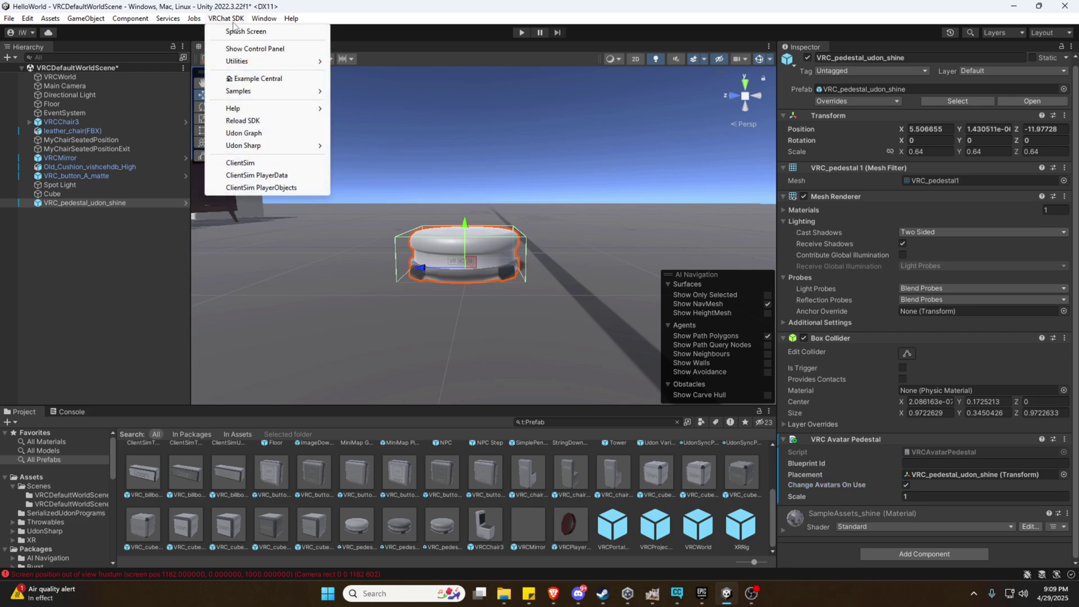
left_click(248, 49)
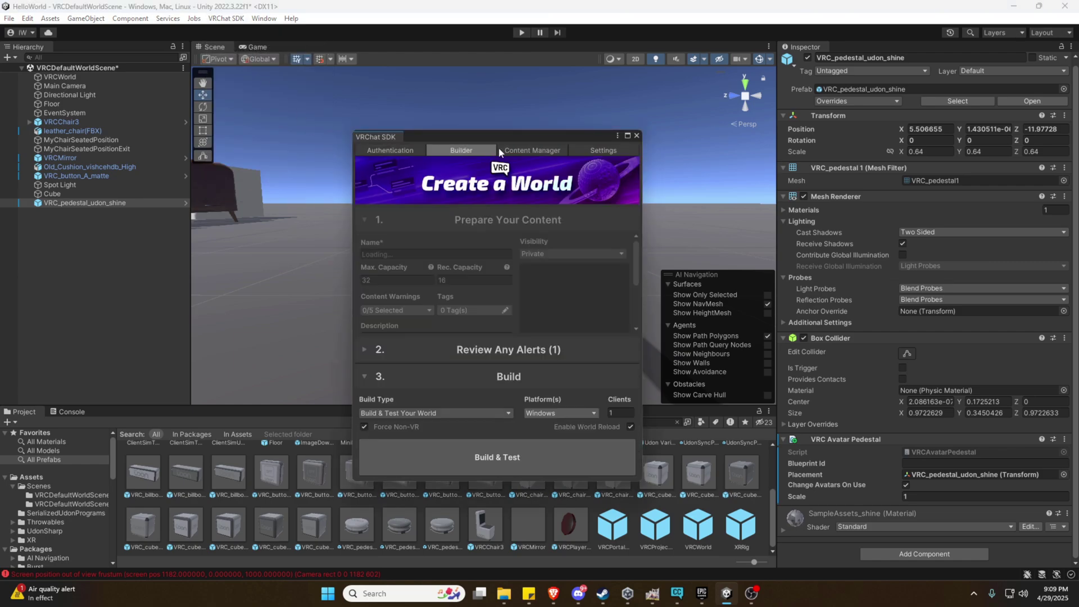
left_click(526, 149)
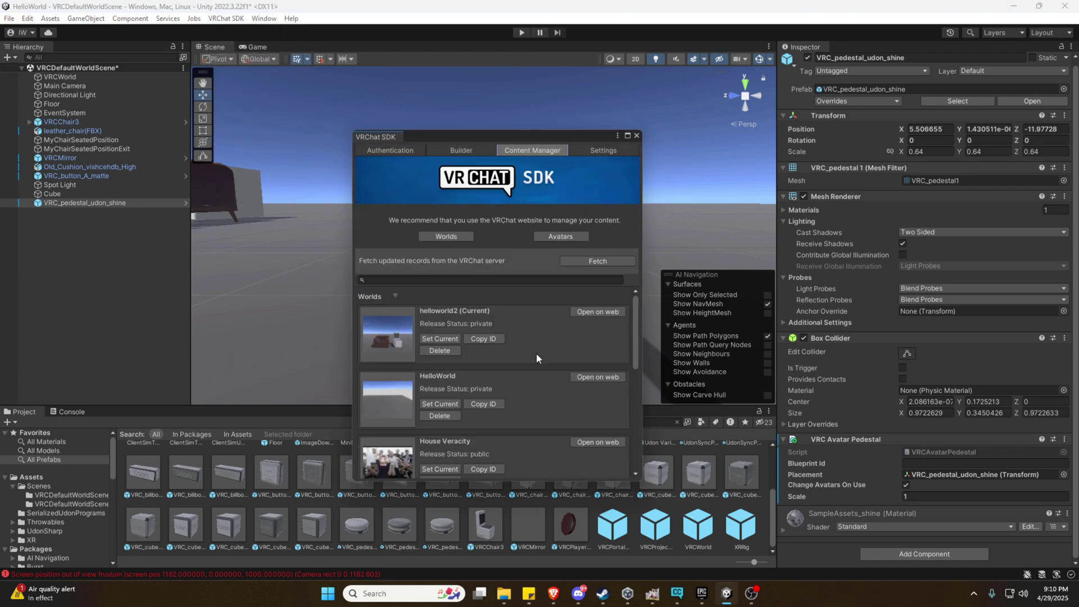
left_click(482, 339)
left_click(637, 135)
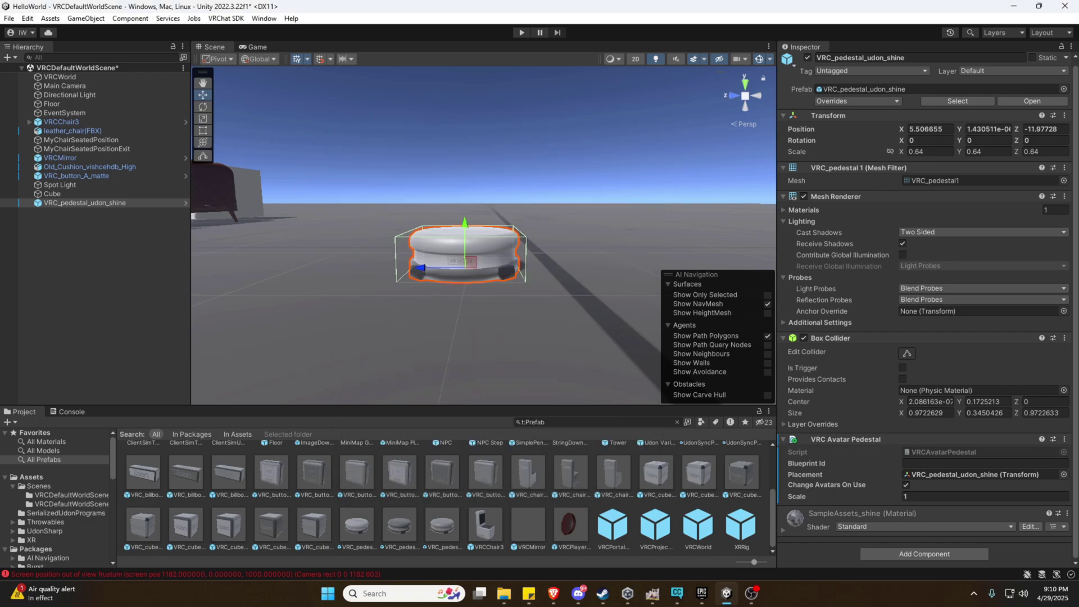
Switch to the VRChat website in the browser and open the チセ -chise- avatar's page from the Featured Avatars.
left_click_drag(0, 121, 618, 125)
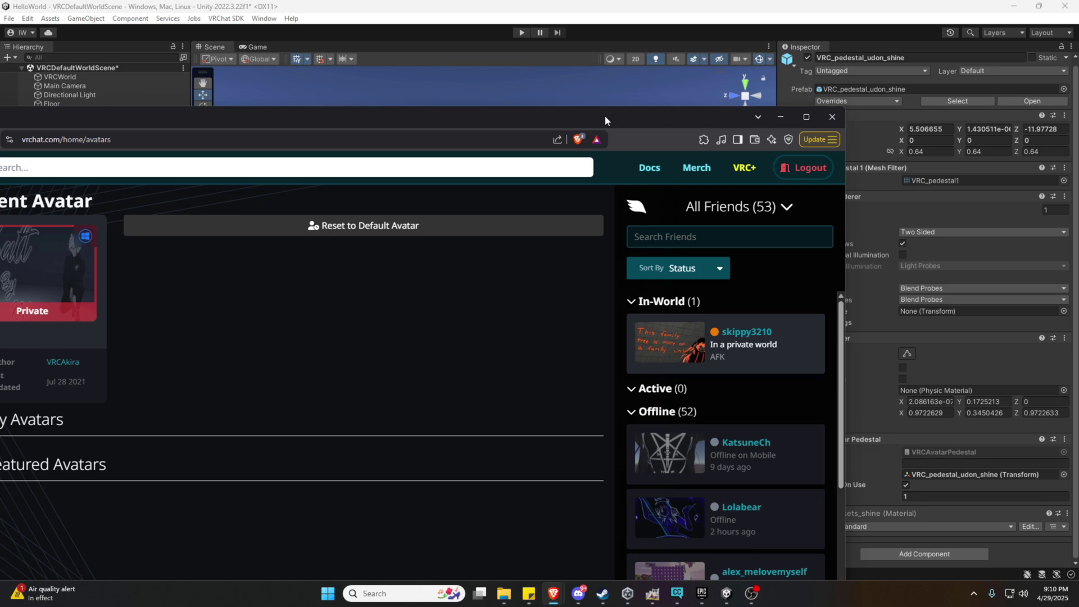
double_click(605, 116)
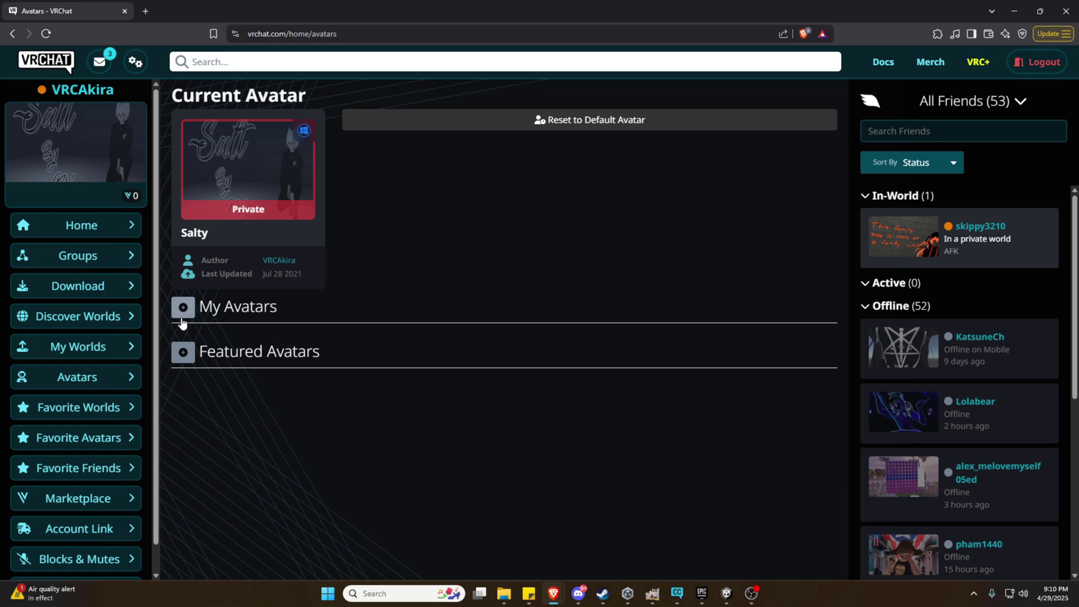
left_click(183, 352)
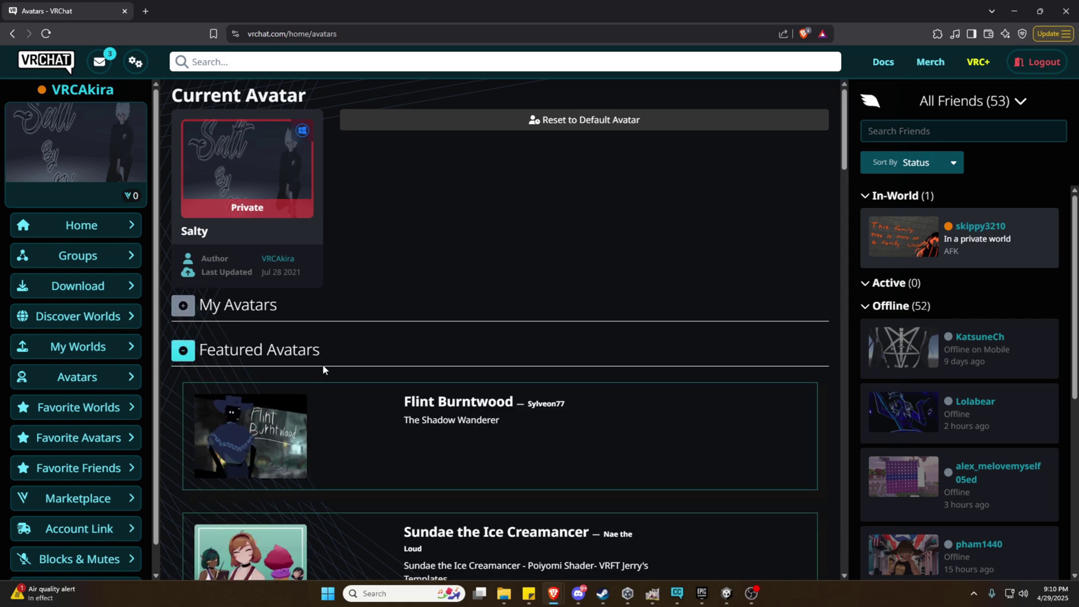
scroll(398, 356, "down", 4)
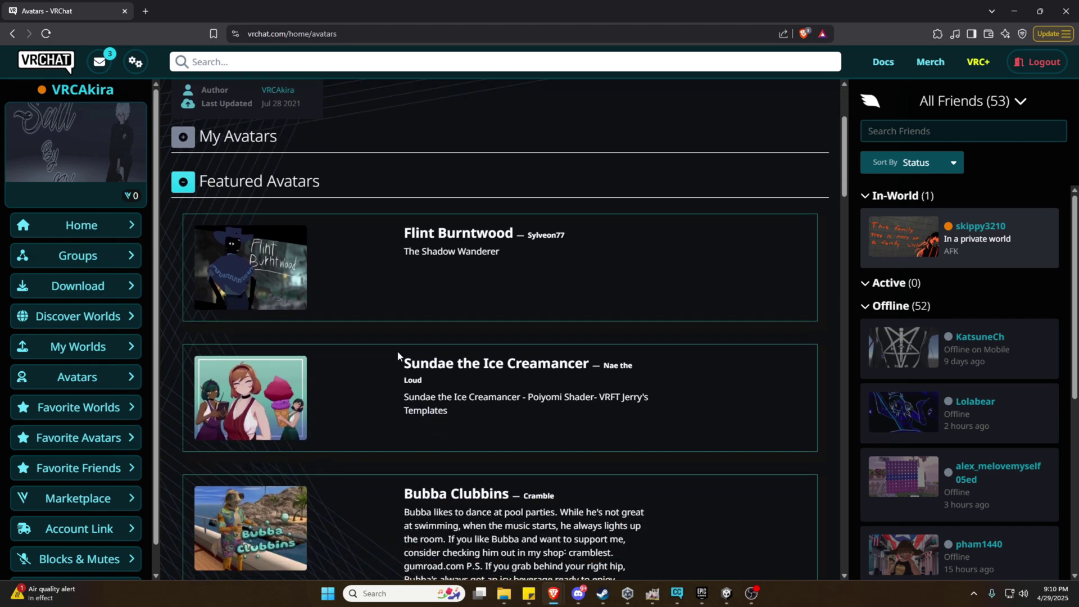
scroll(398, 356, "down", 8)
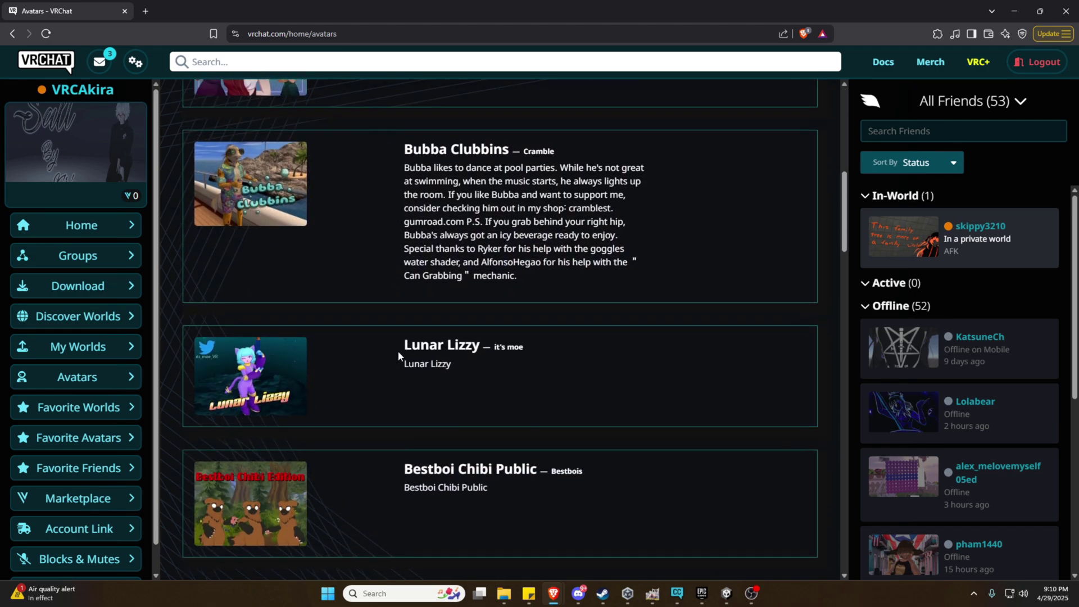
scroll(398, 356, "down", 2)
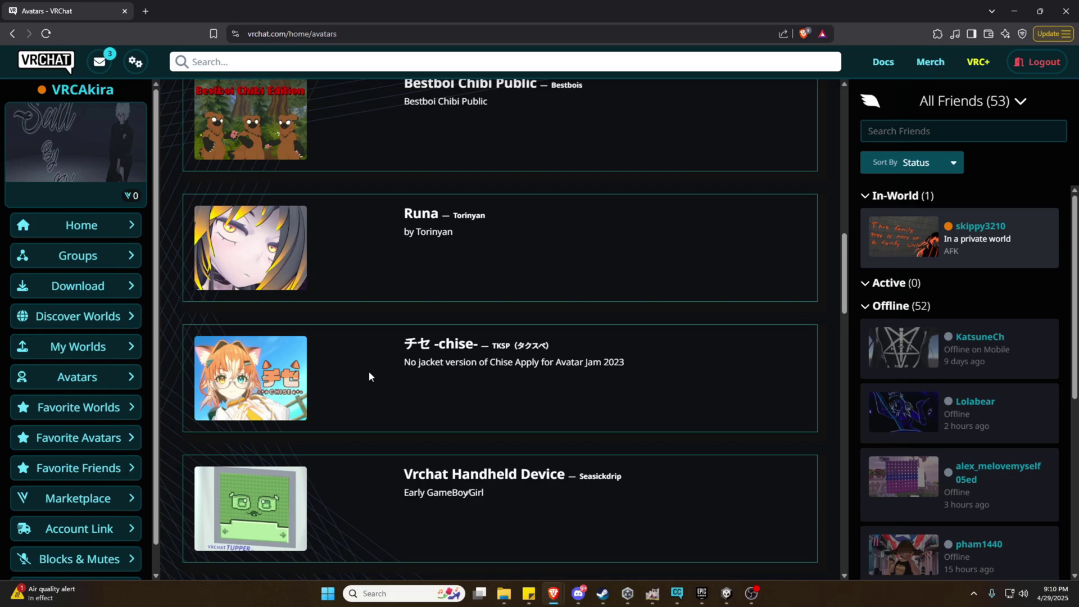
left_click(276, 373)
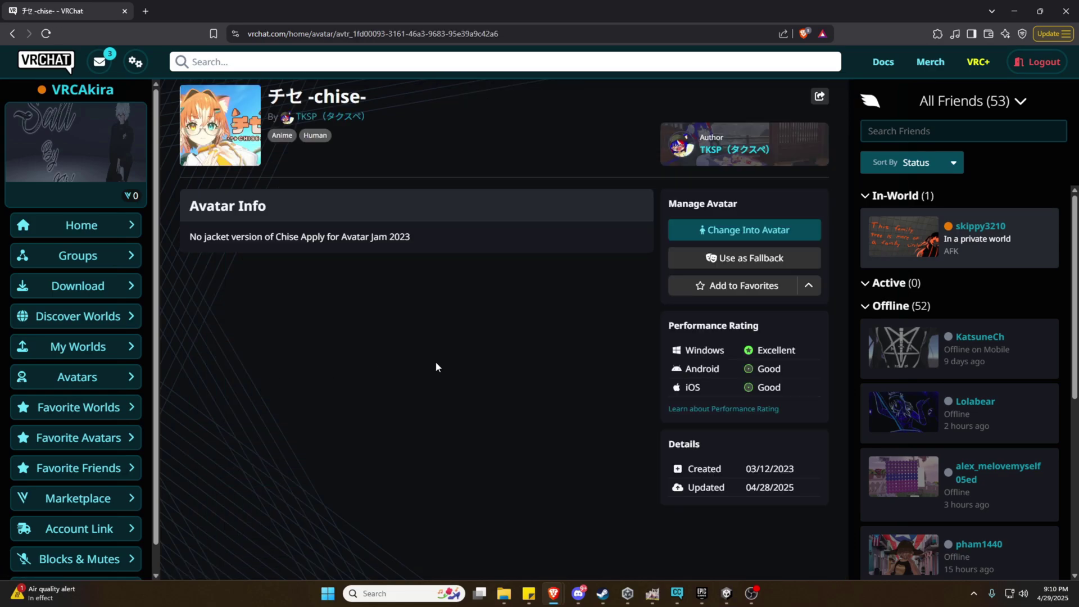
left_click_drag(340, 38, 523, 39)
key("ctrl+c")
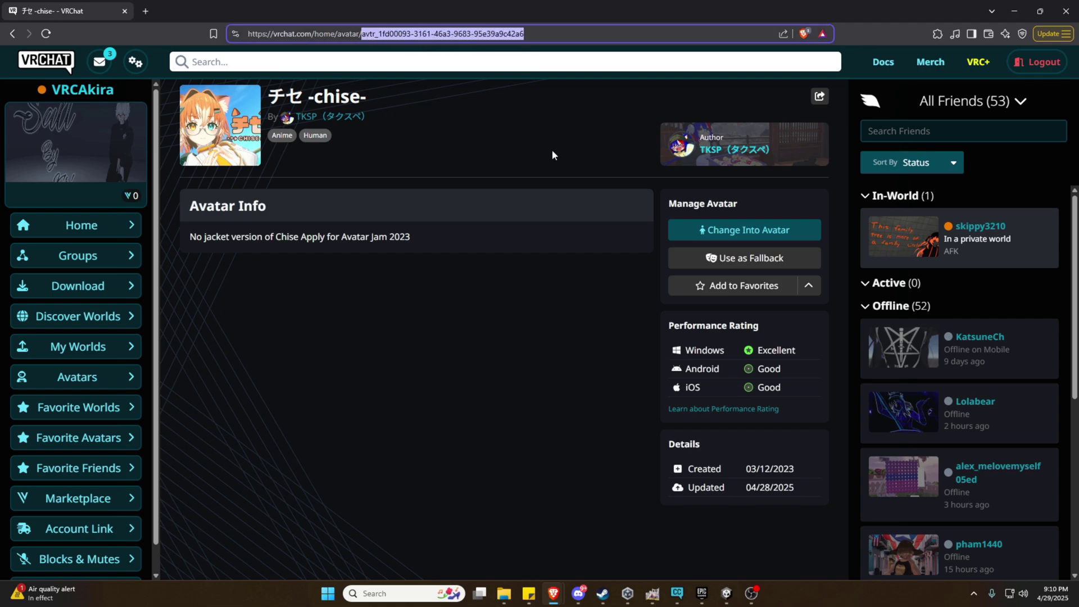
left_click(1015, 12)
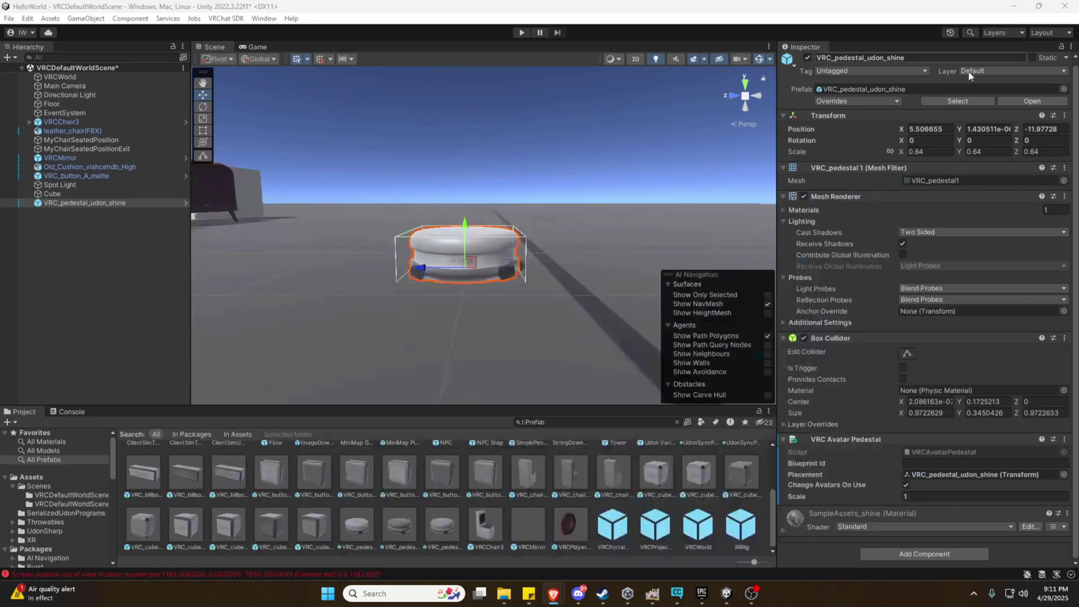
left_click(932, 464)
key("ctrl+v")
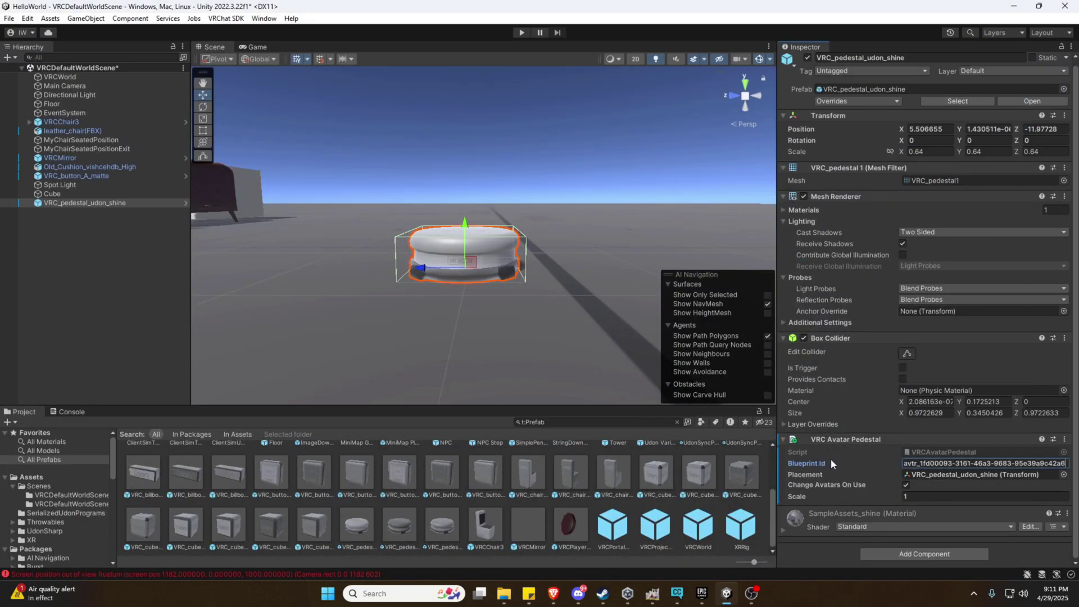
Run the scene in the VRChat Client Simulator, walk up to the avatar pedestal to inspect it, and exit play mode.
left_click(523, 33)
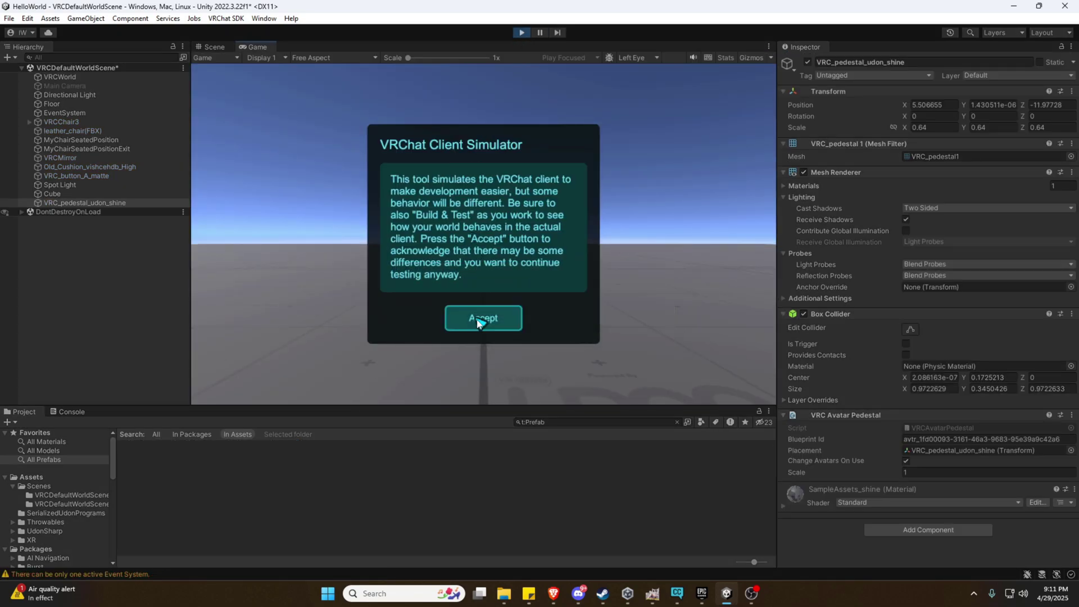
left_click(483, 316)
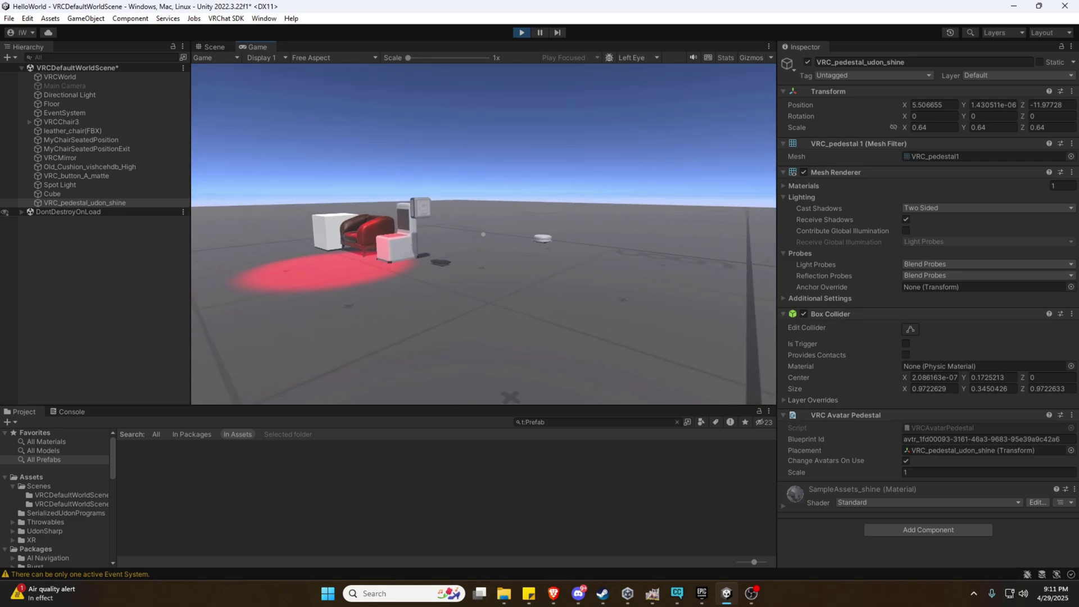
key("w")
key("w")
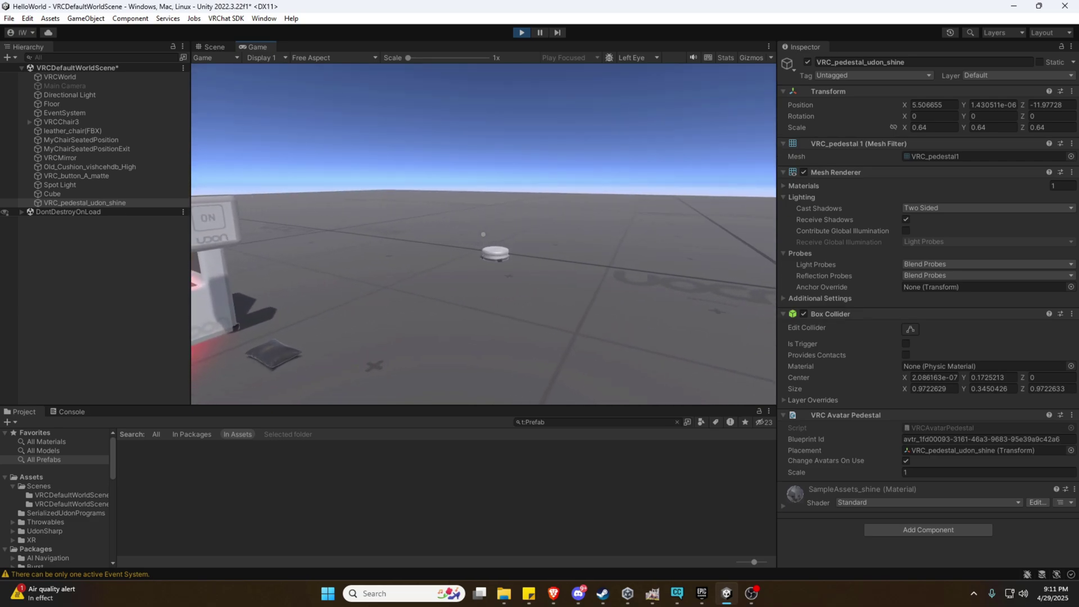
key("w")
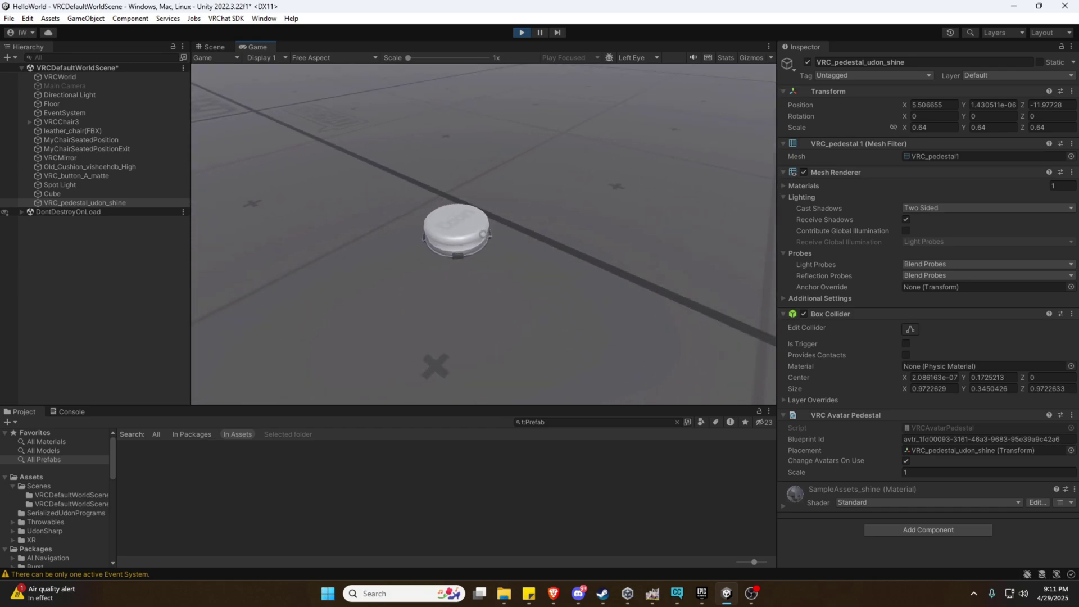
key("w")
key("Escape")
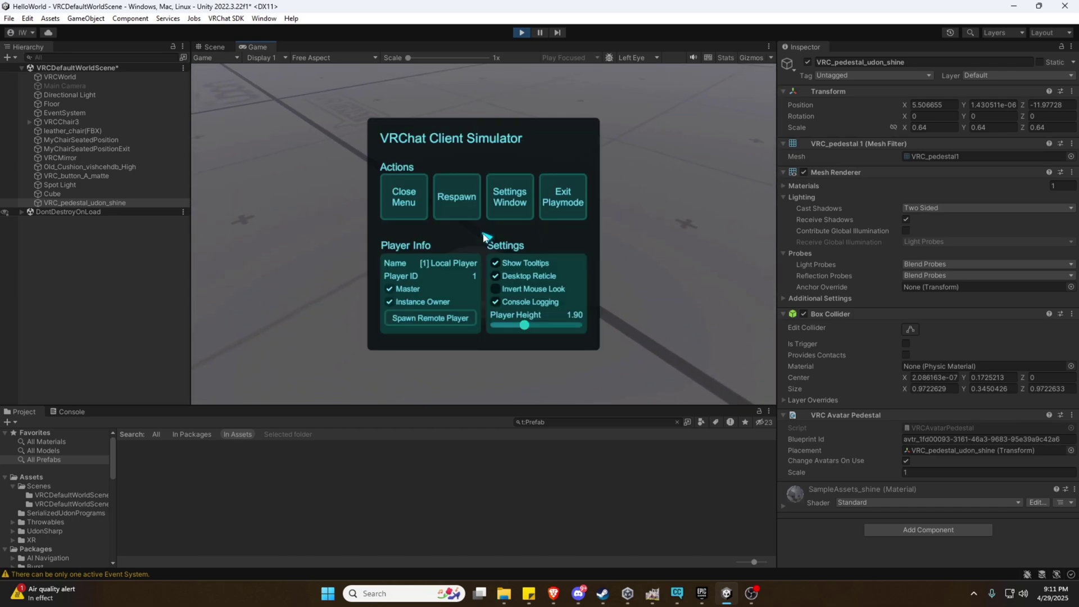
left_click(563, 205)
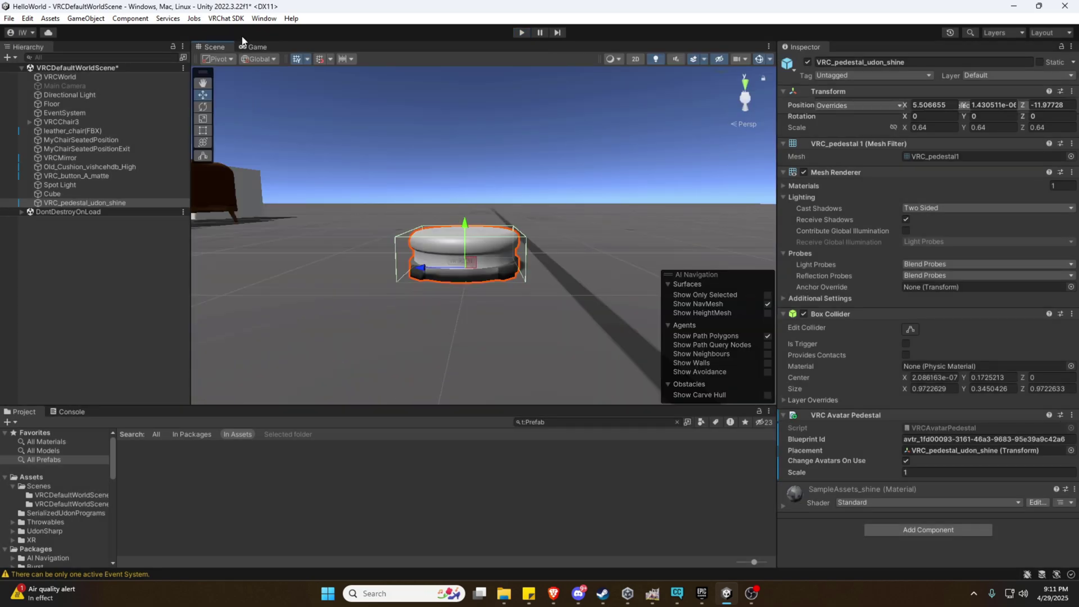
Open the VRChat SDK control panel and test the world in the VRChat client.
left_click(228, 20)
left_click(255, 48)
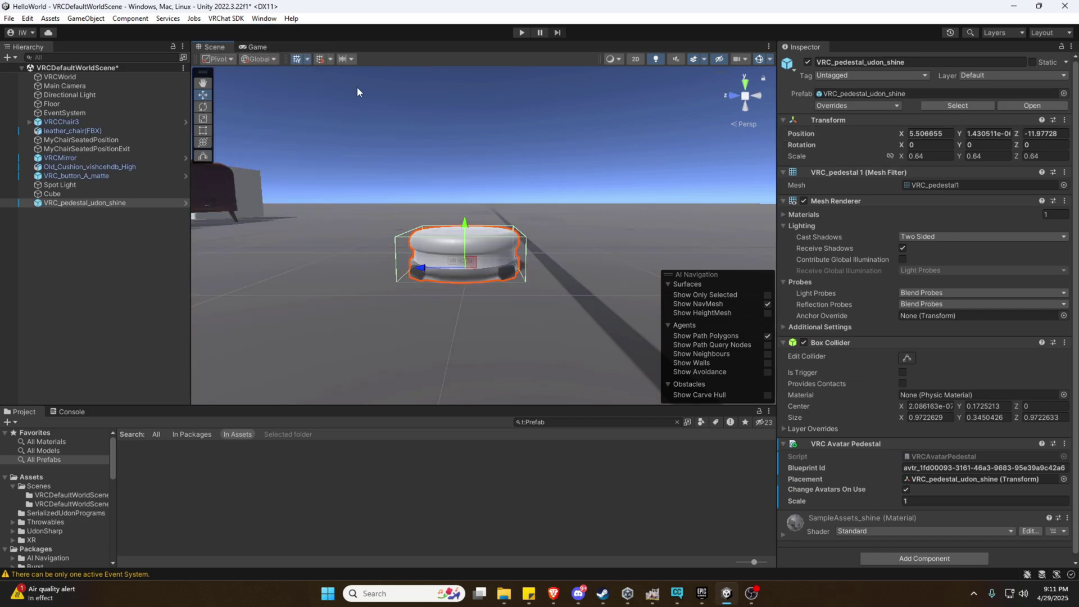
left_click(509, 151)
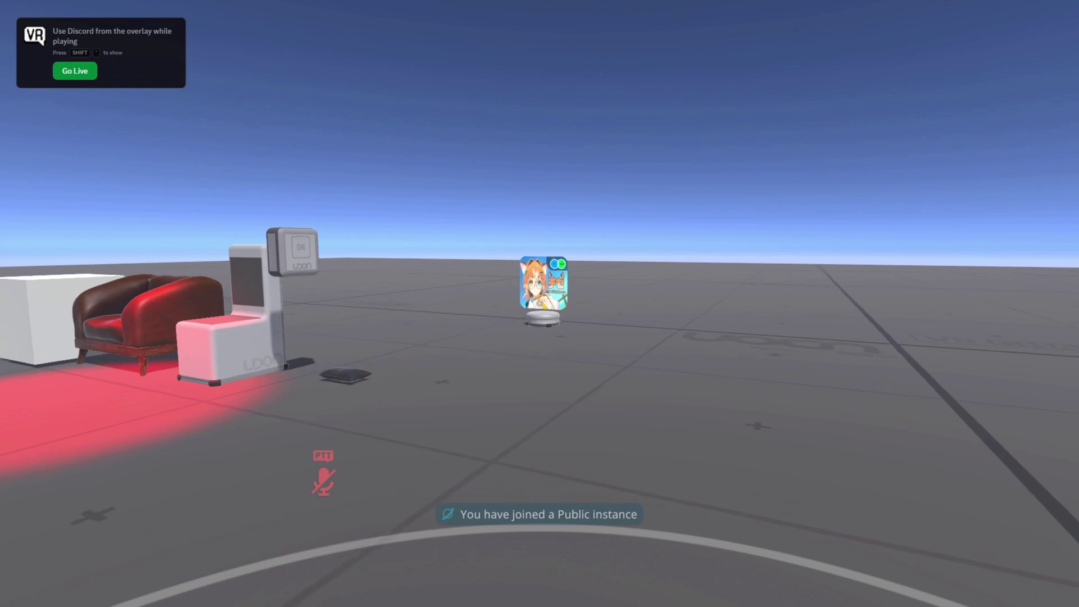
Walk up to the avatar pedestal in the VRChat client and inspect its display from several sides.
key("w")
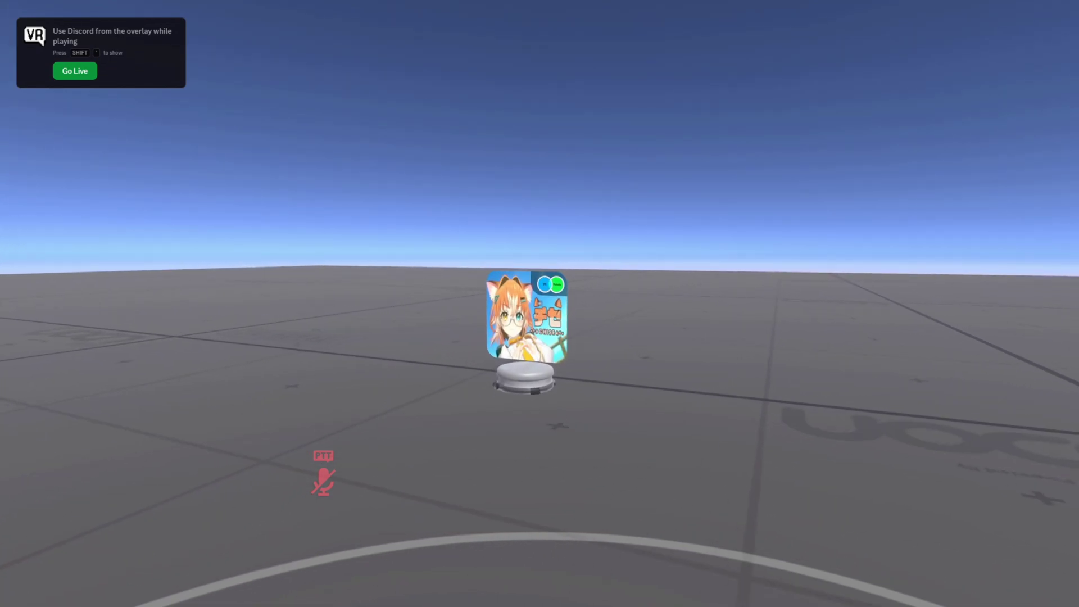
key("w")
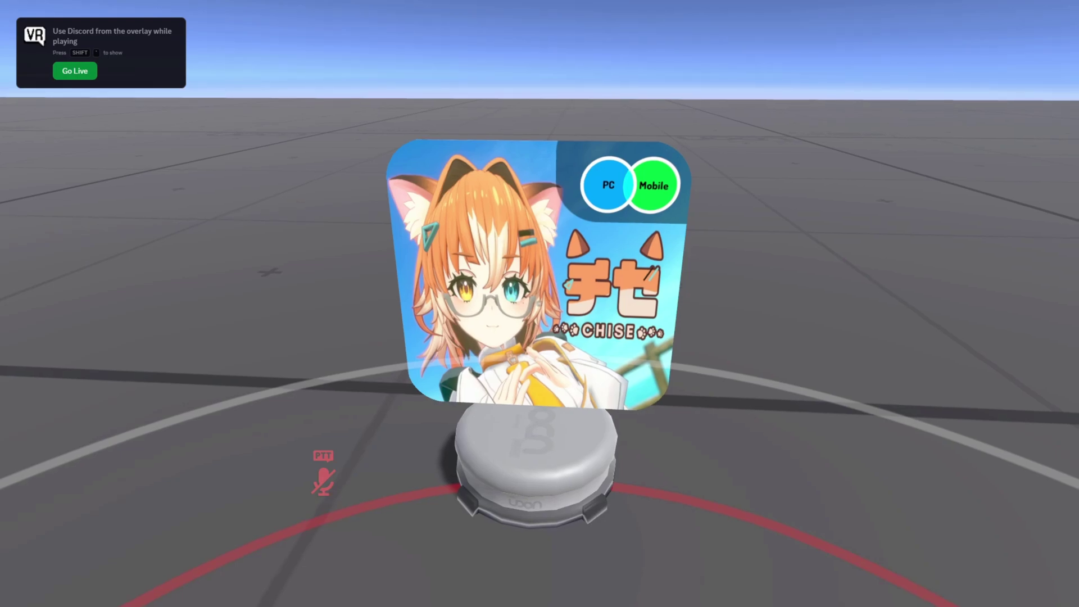
key("s")
key("d")
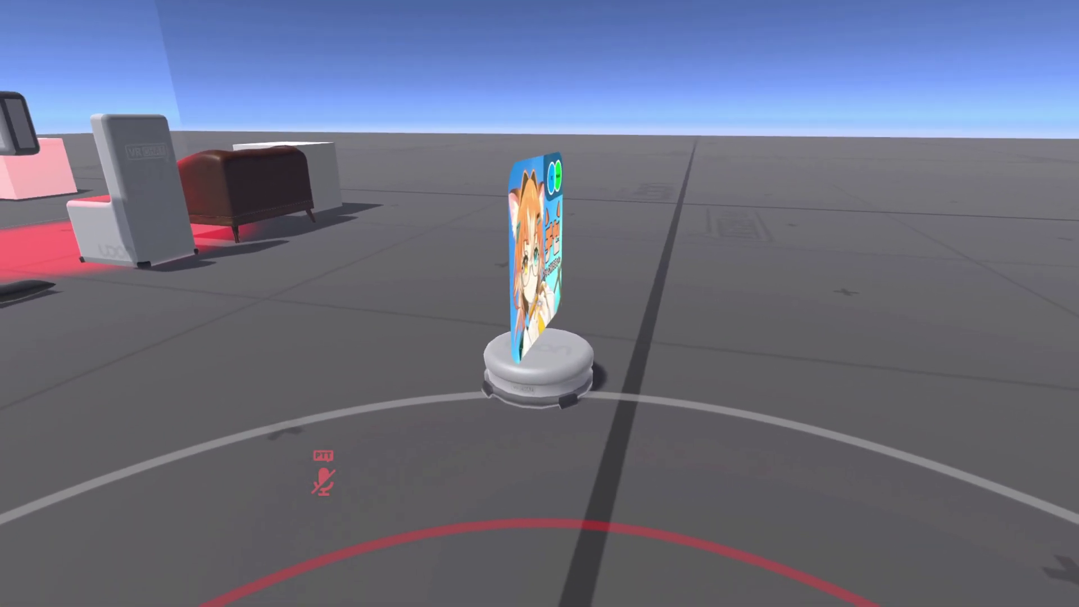
key("w")
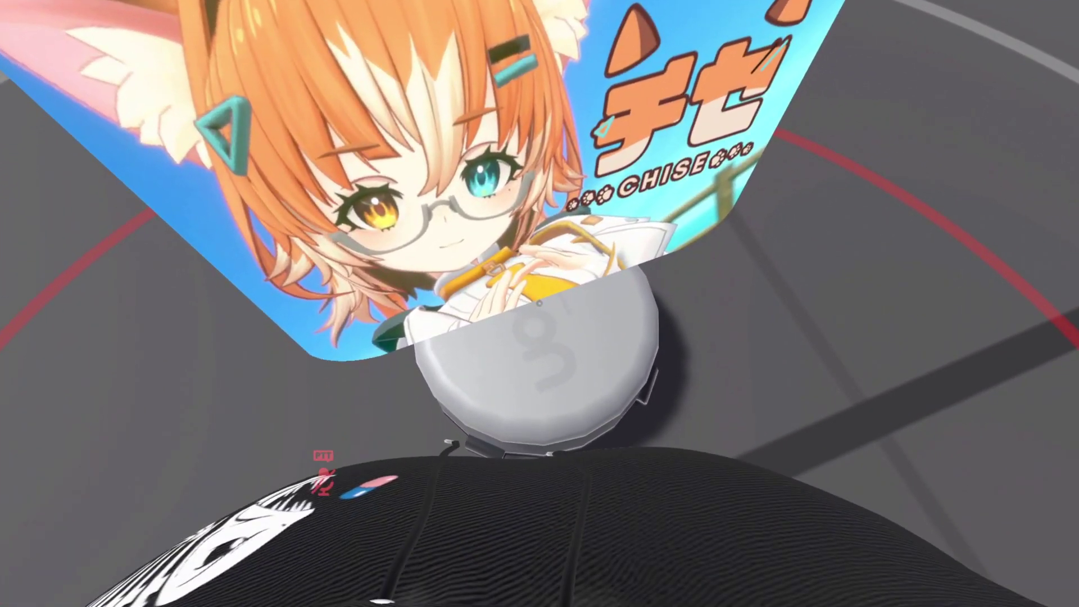
key("s")
key("a")
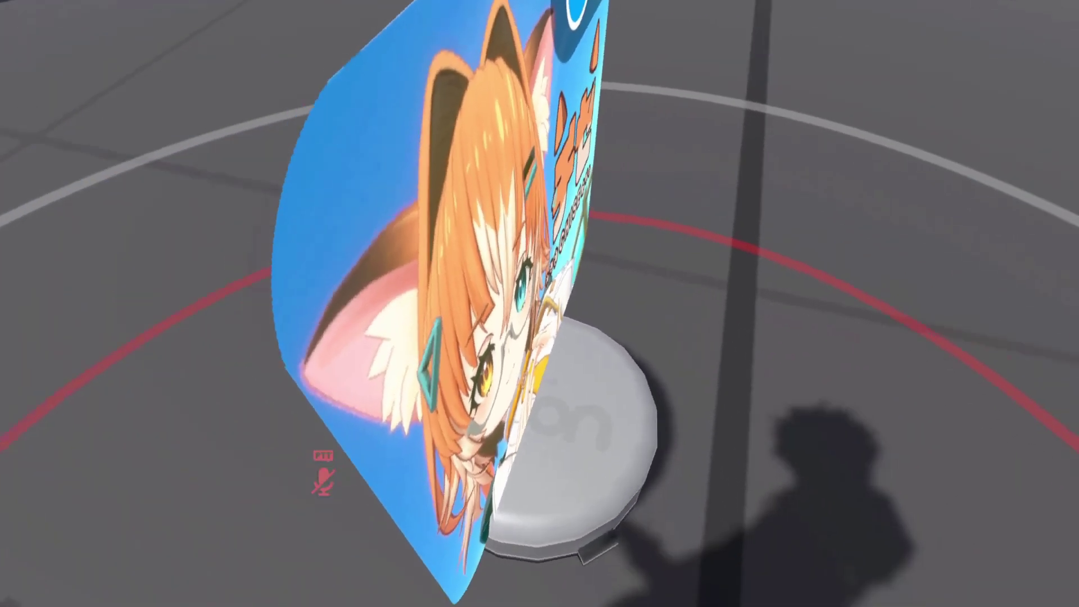
key("s")
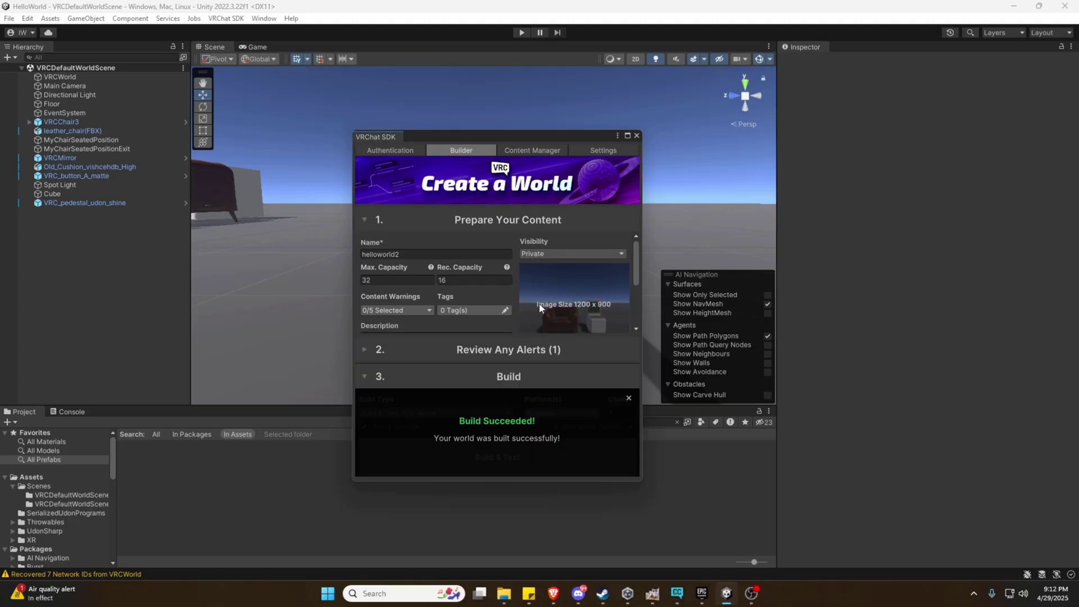
Return to Unity, close the VRChat SDK window, and add an Udon Behaviour component to VRC_pedestal_udon_shine.
left_click(637, 136)
left_click(477, 262)
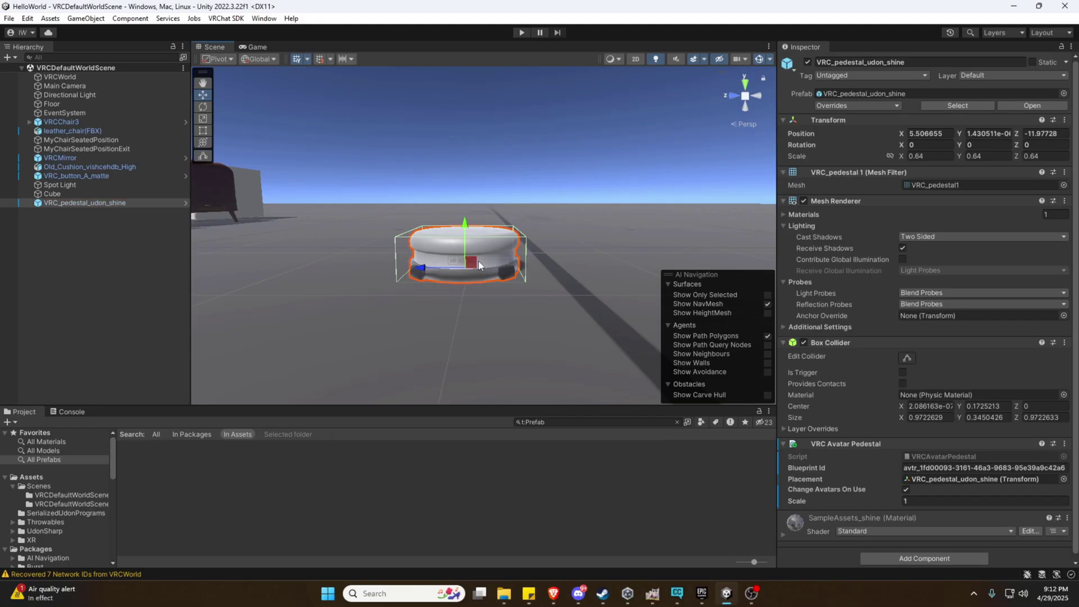
scroll(557, 314, "down", 8)
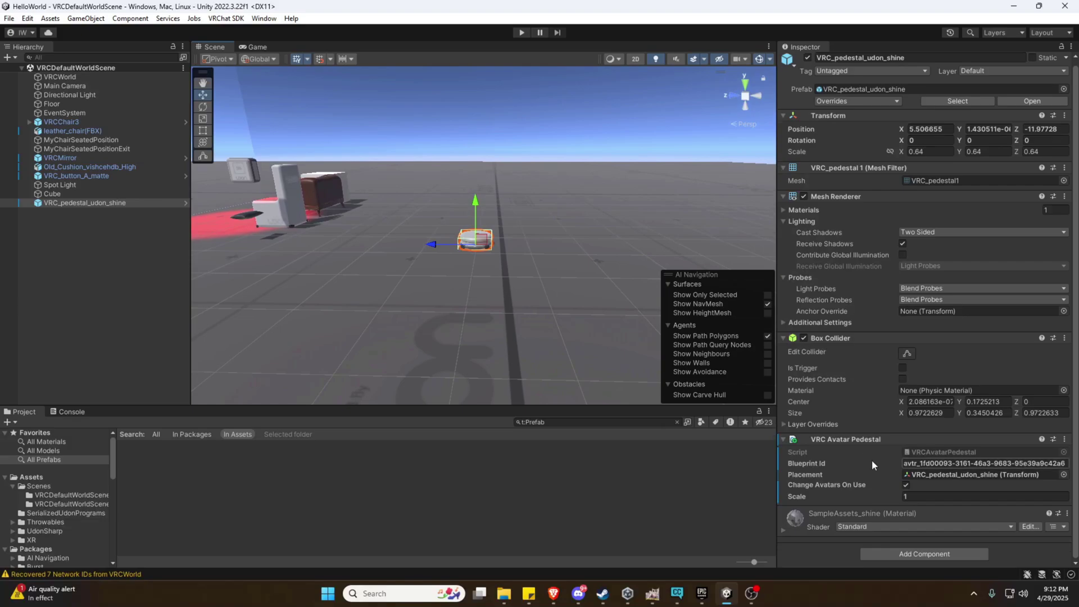
scroll(872, 459, "down", 1)
left_click(890, 553)
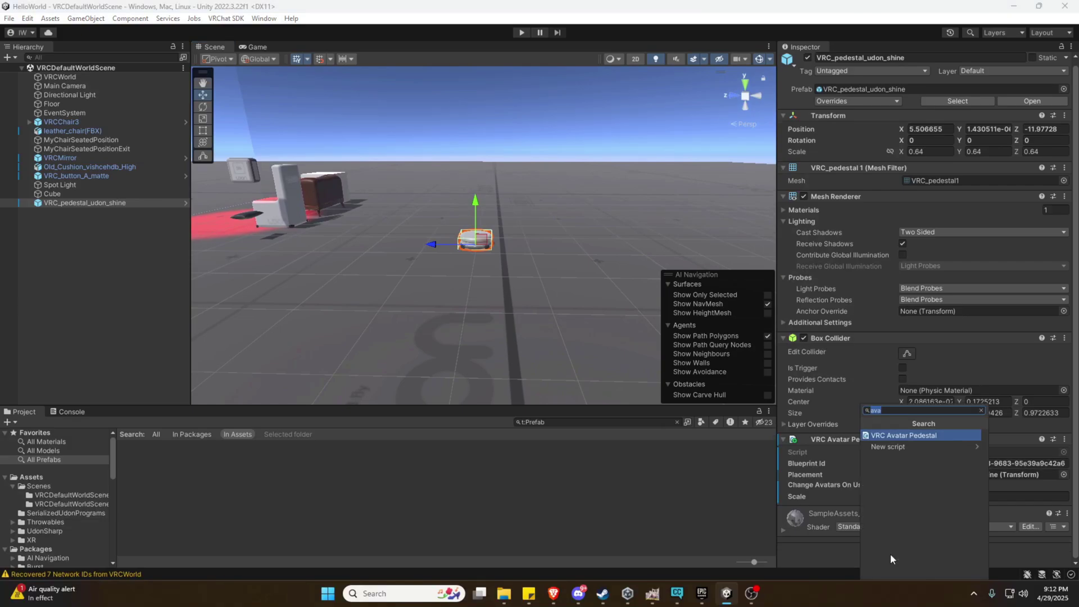
type("udon")
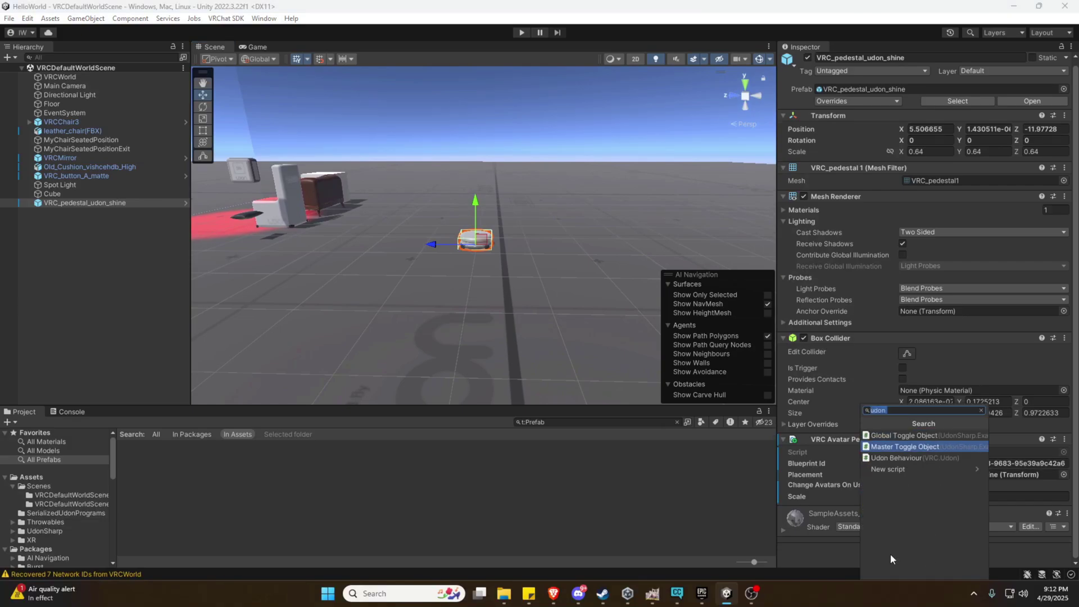
key("Down")
key("Return")
scroll(885, 443, "down", 3)
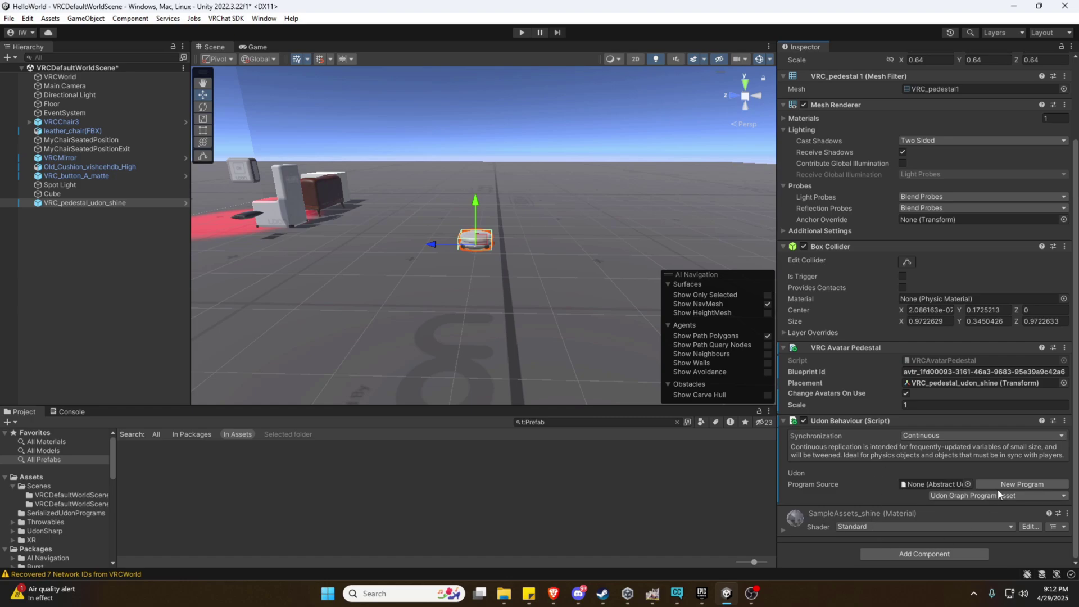
left_click(949, 496)
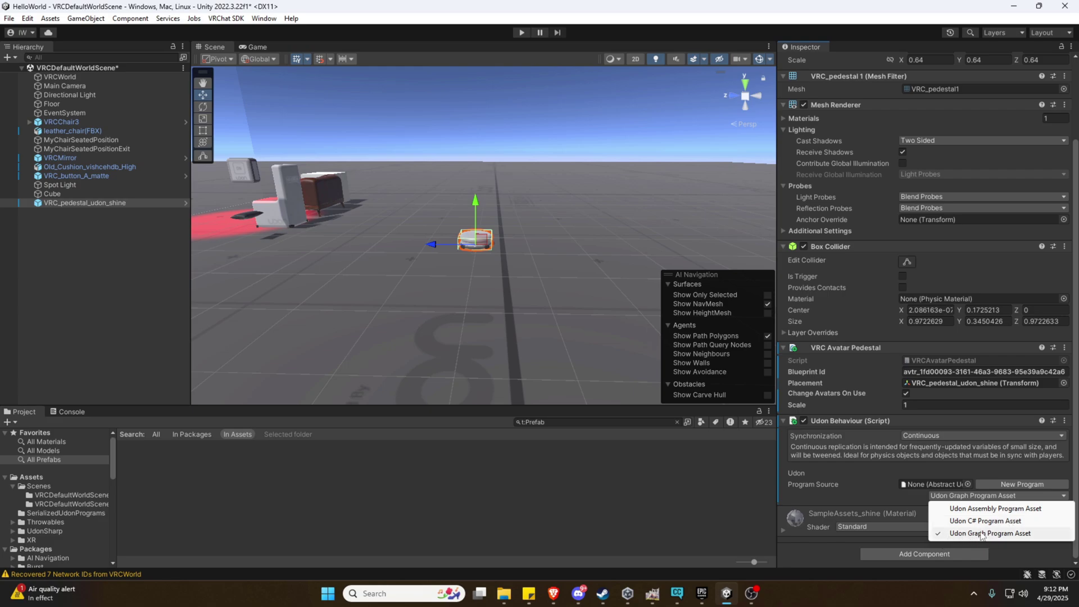
left_click(877, 491)
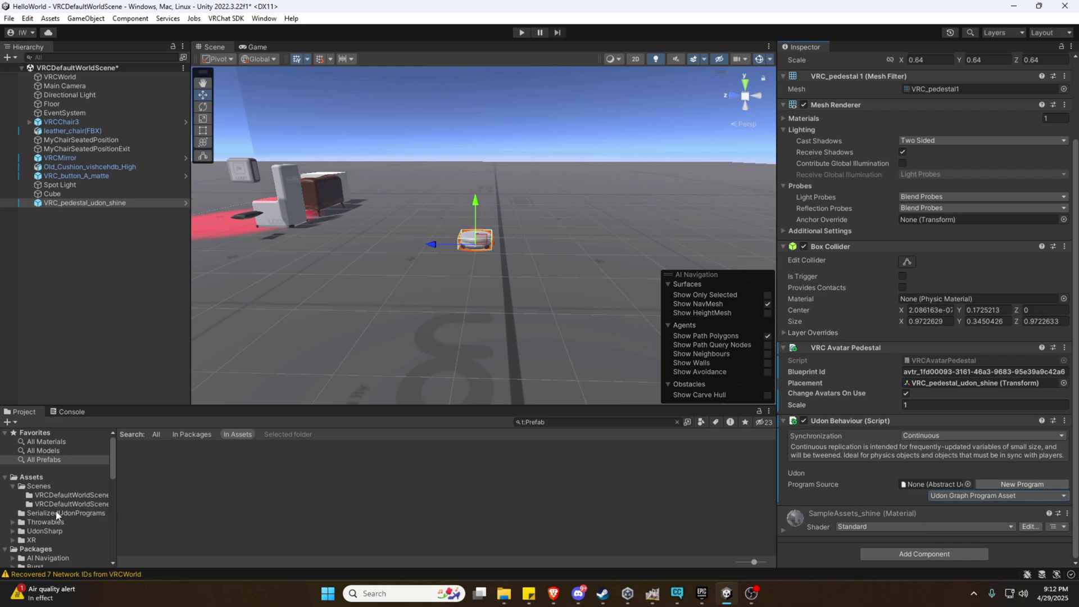
Enlarge the project browser and open the UdonProgramSources folder in the UdonExampleScene samples of the VRChat SDK - Worlds package.
scroll(56, 515, "down", 6)
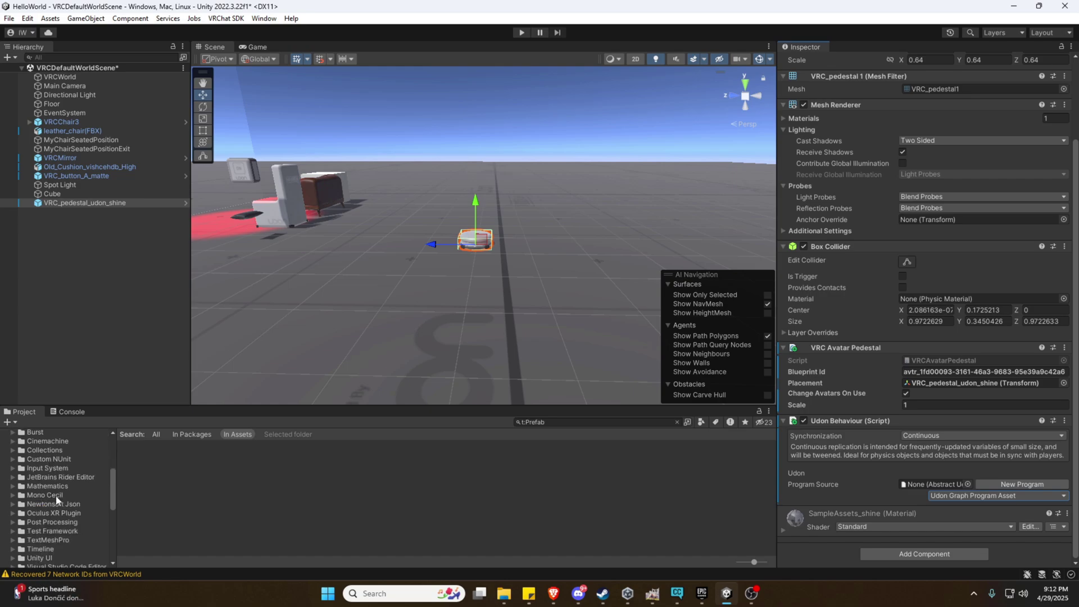
left_click_drag(104, 405, 104, 361)
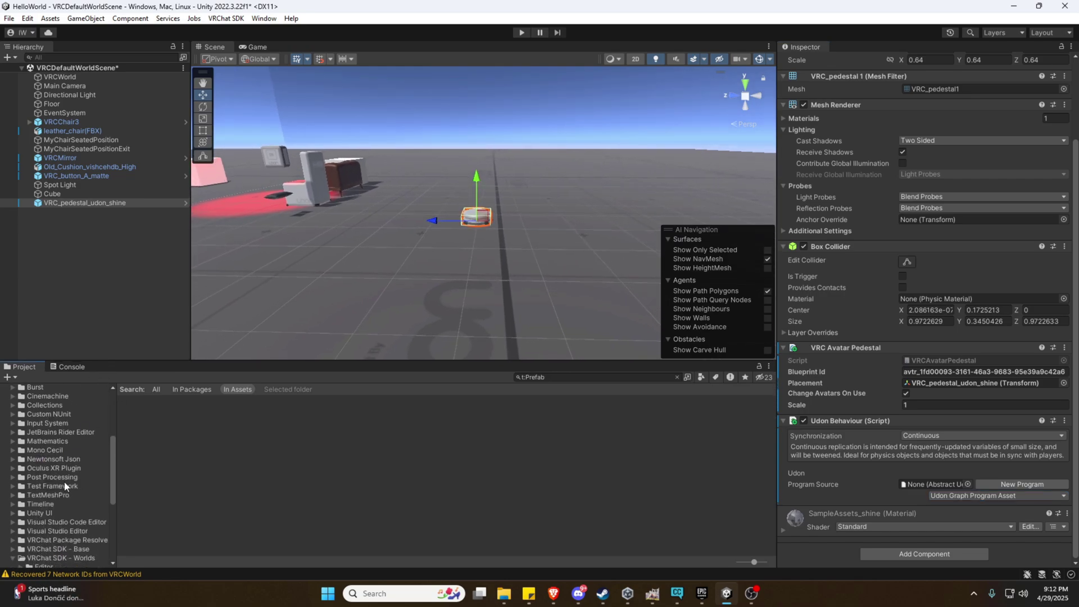
scroll(64, 481, "down", 5)
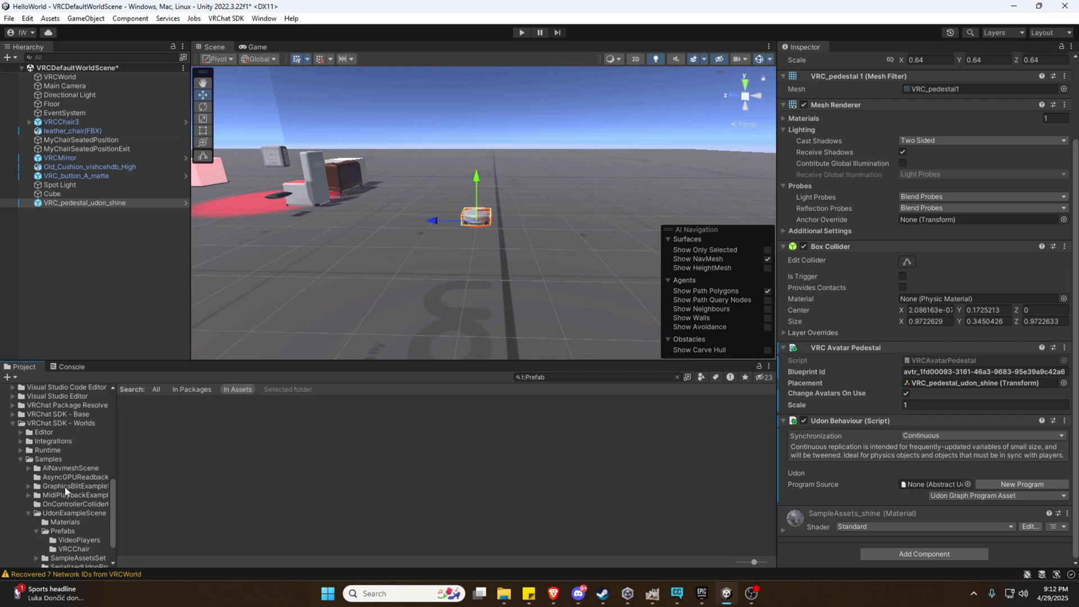
scroll(66, 491, "down", 2)
left_click(67, 543)
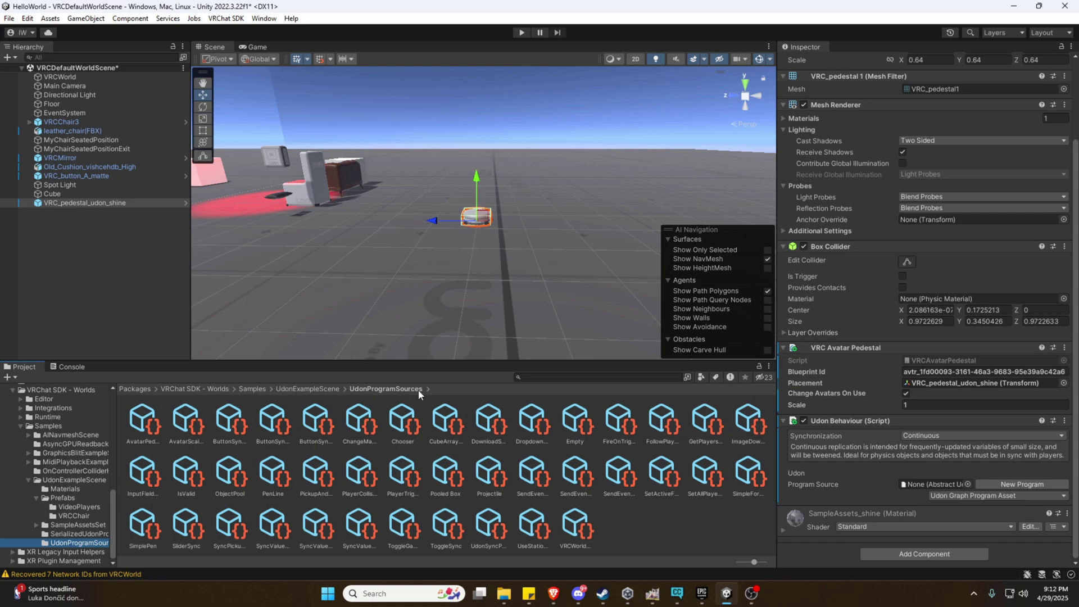
Assign the AvatarPedestal Program asset as the Program Source of the pedestal's Udon Behaviour.
left_click(138, 428)
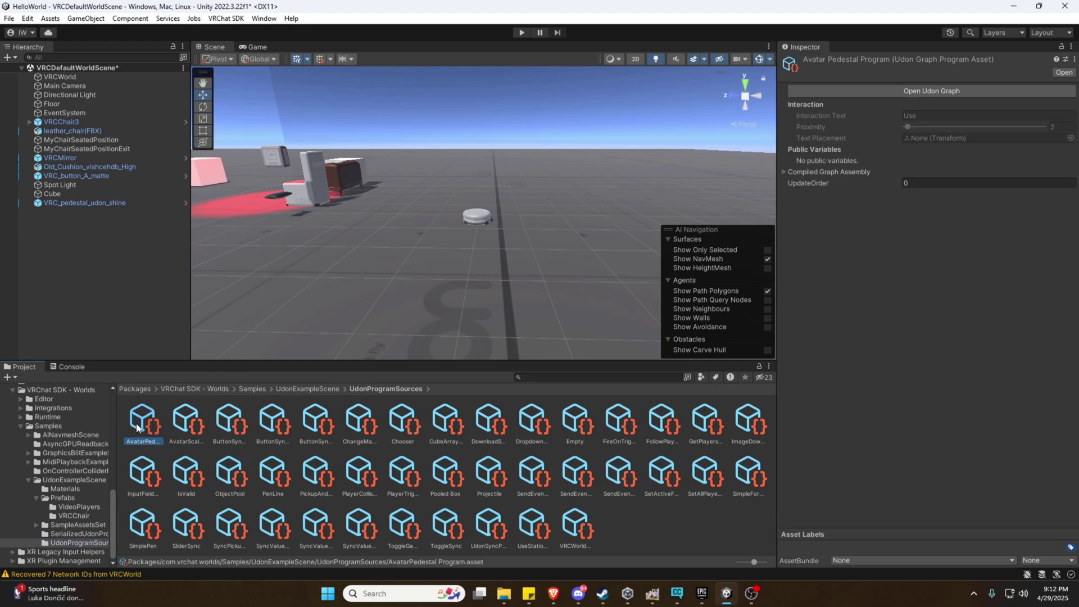
left_click(479, 219)
left_click_drag(152, 423, 929, 485)
scroll(858, 425, "down", 2)
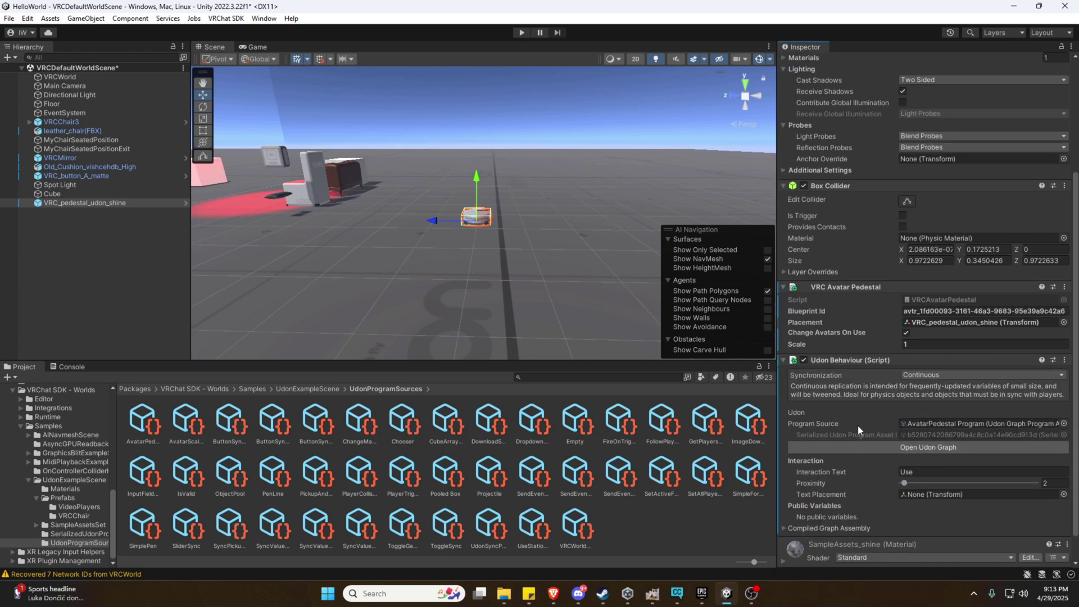
scroll(830, 422, "down", 1)
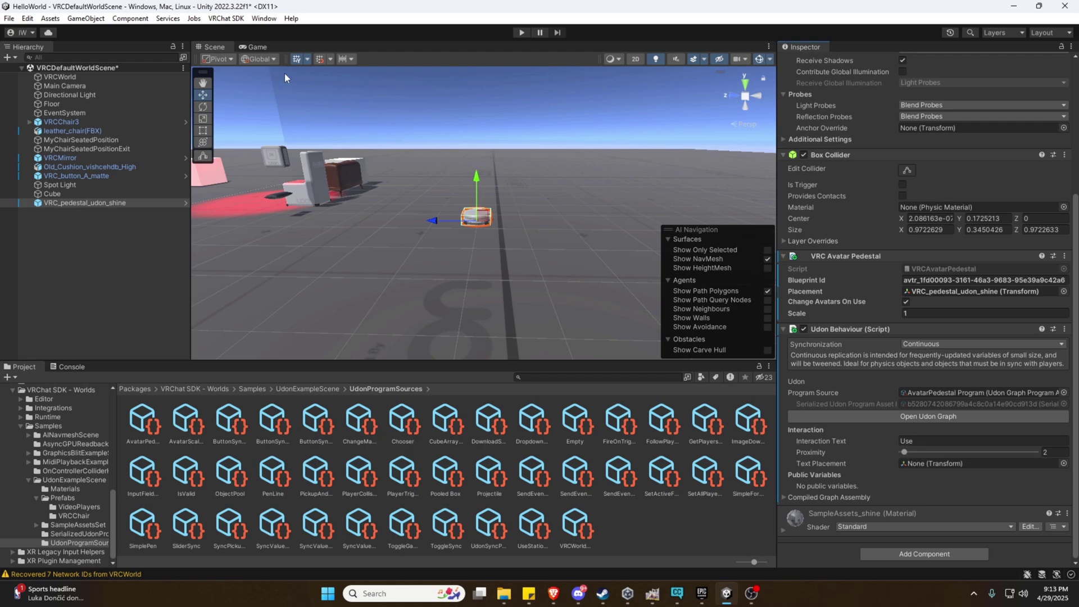
Try to build and test the world from the VRChat SDK control panel, and dismiss the resulting dialog.
left_click(226, 18)
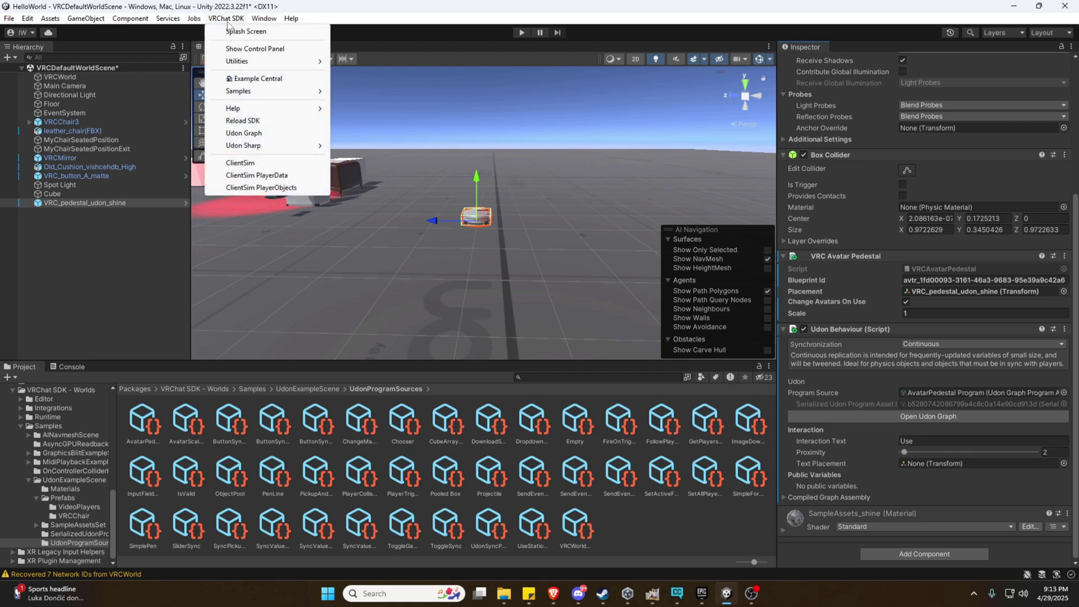
left_click(237, 47)
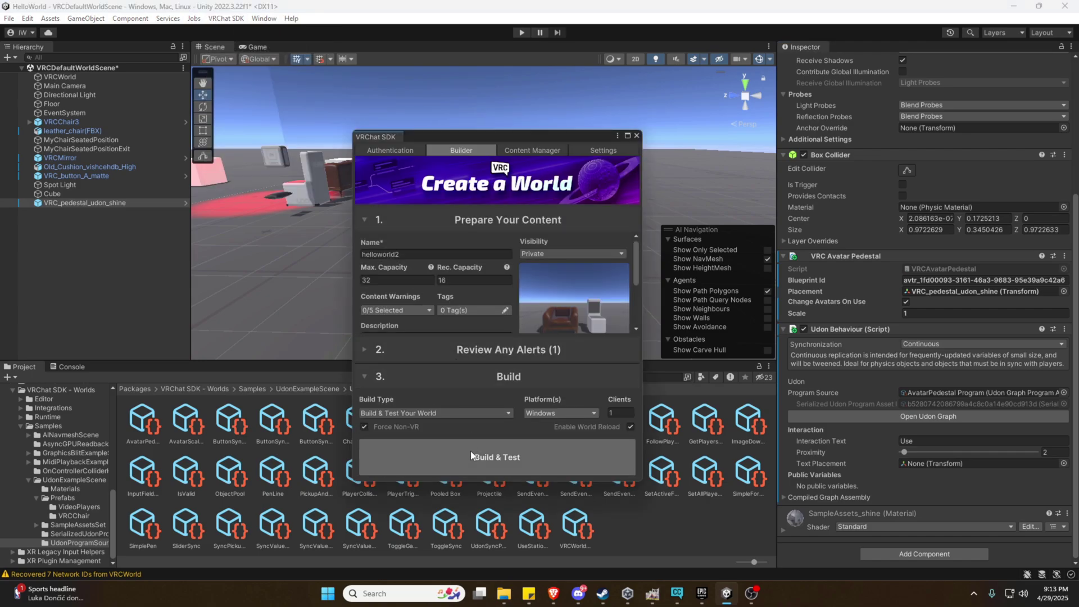
left_click(497, 457)
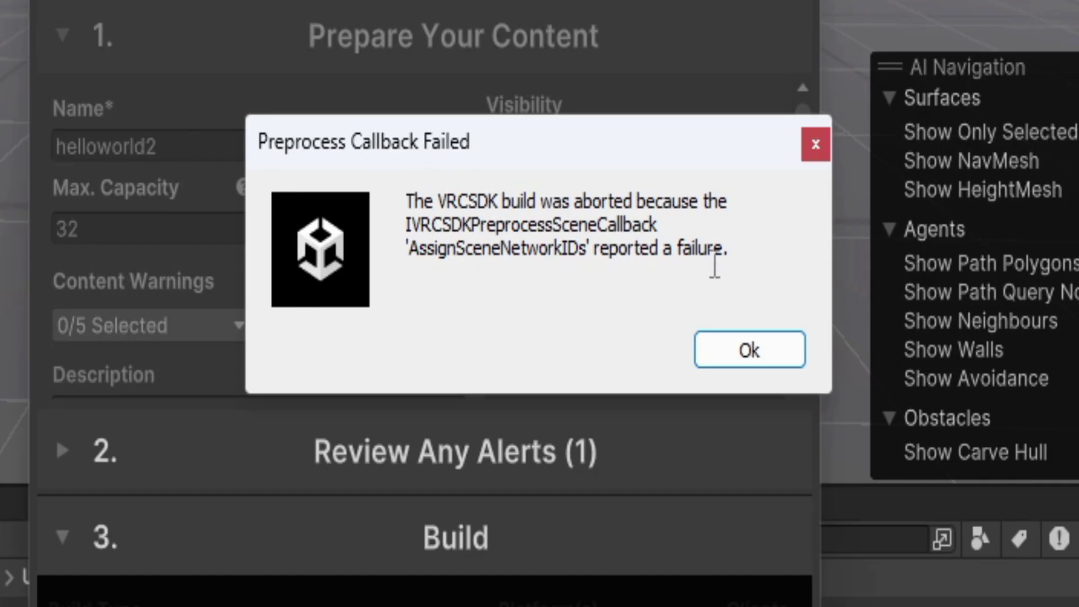
left_click(752, 355)
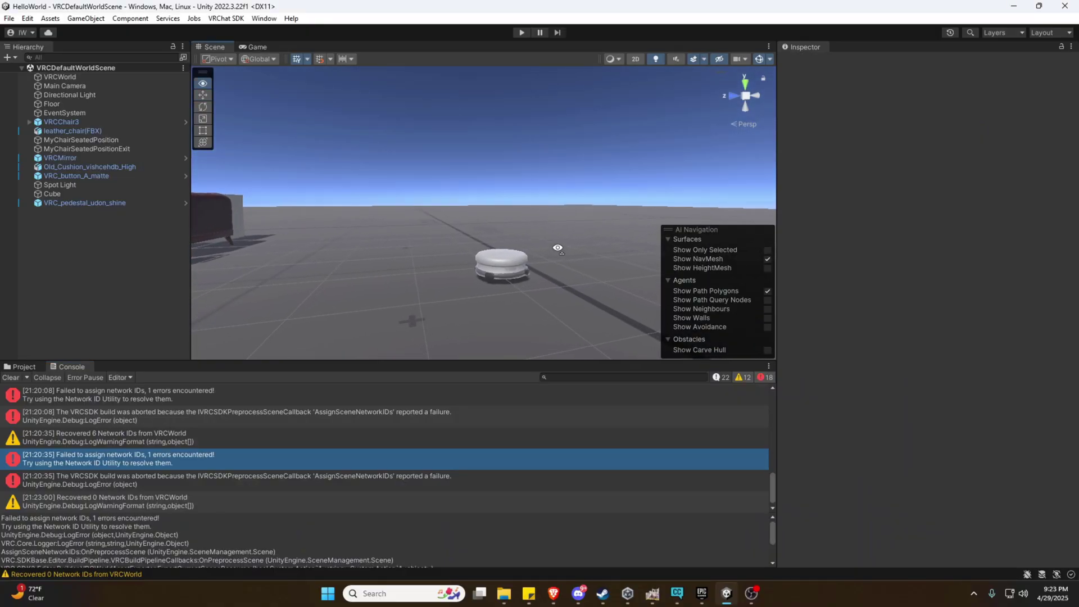
Examine the console's build errors and the pedestal's Avatar Pedestal and Udon Behaviour components.
key("w")
mouse_move(558, 247)
right_mouse_down()
mouse_move(564, 232)
mouse_move(567, 257)
right_mouse_up()
key("s")
scroll(183, 415, "up", 3)
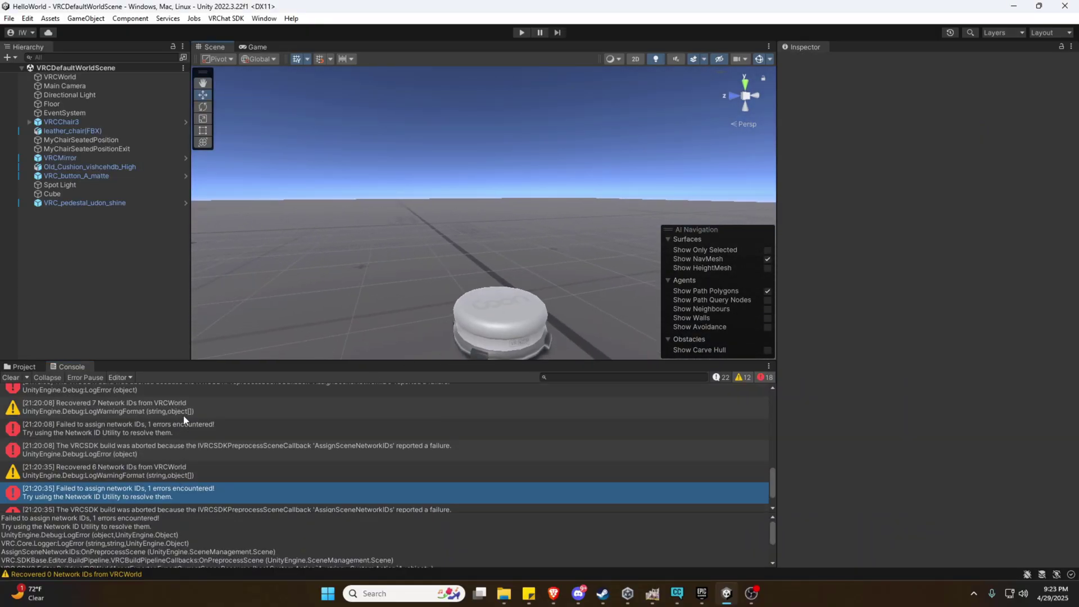
scroll(184, 416, "down", 3)
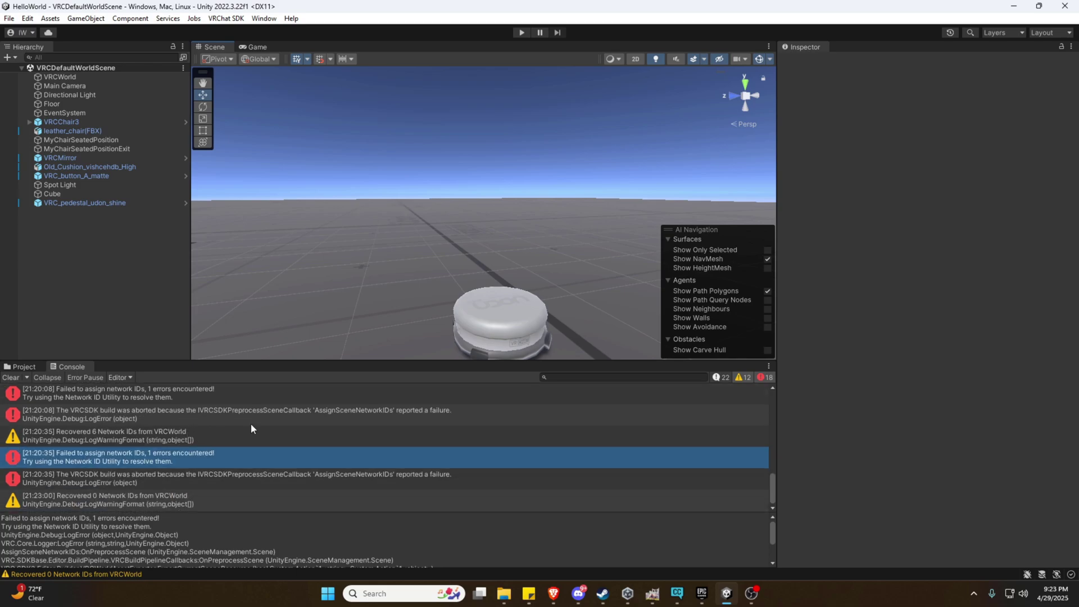
left_click(525, 318)
scroll(909, 377, "down", 10)
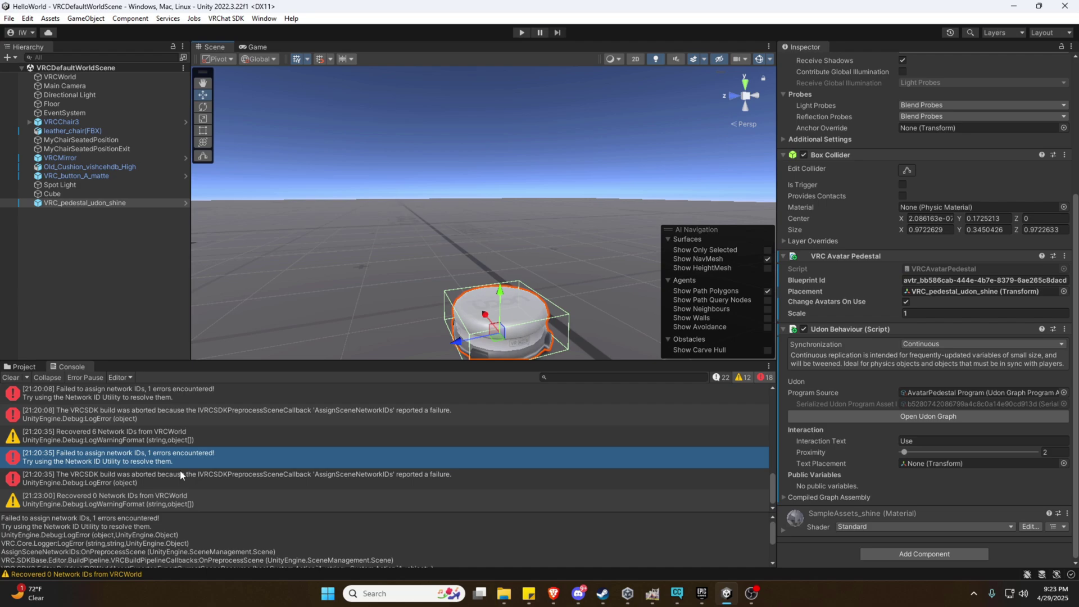
scroll(180, 470, "up", 1)
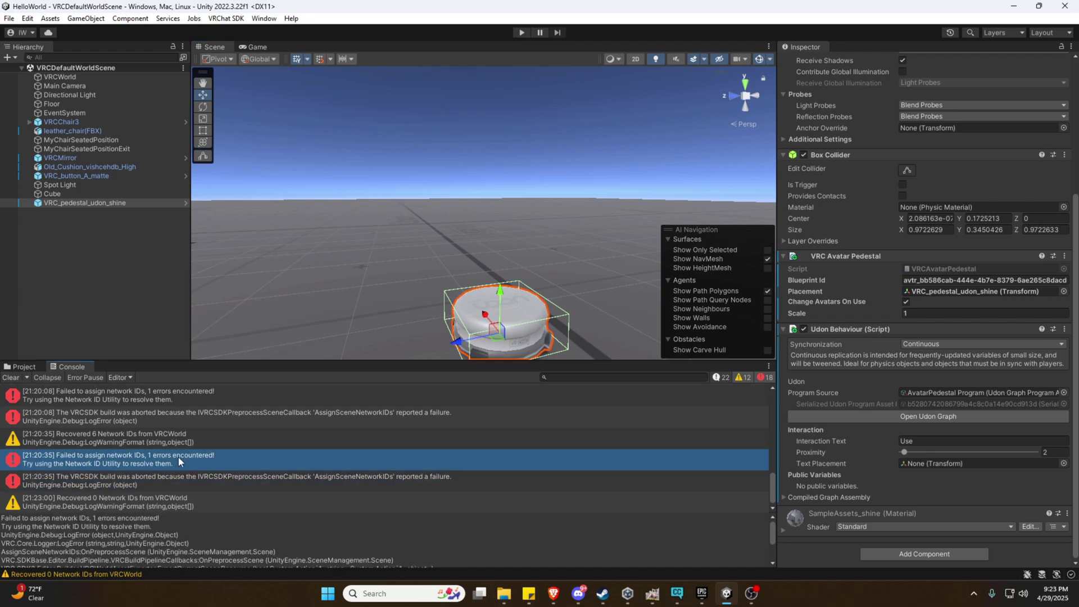
Open the Network ID Import and Export Utility to review the scene's network IDs, and close it.
left_click(225, 19)
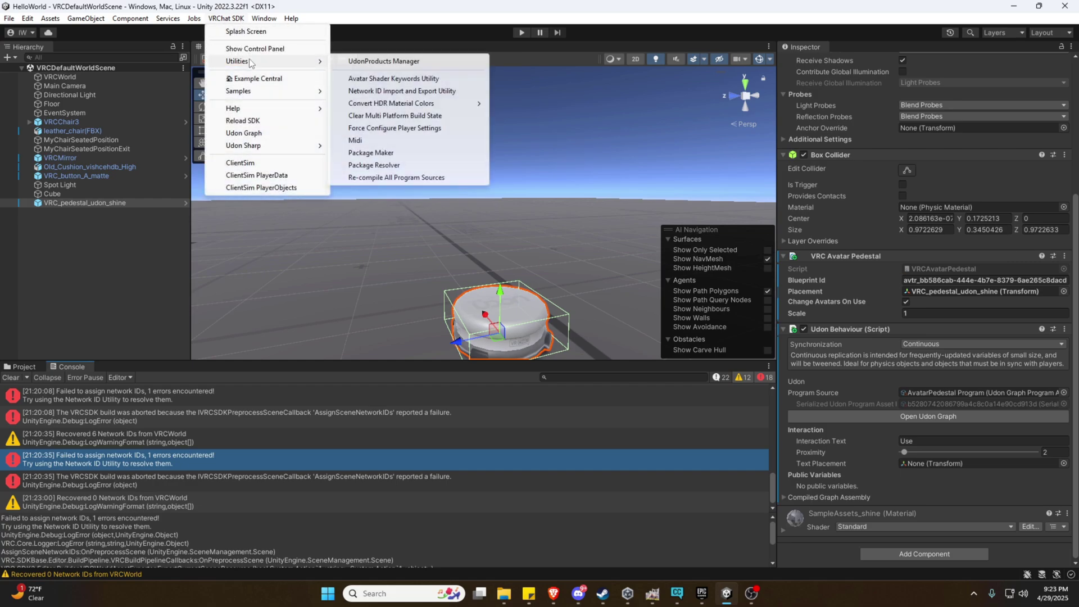
left_click(228, 20)
left_click(229, 21)
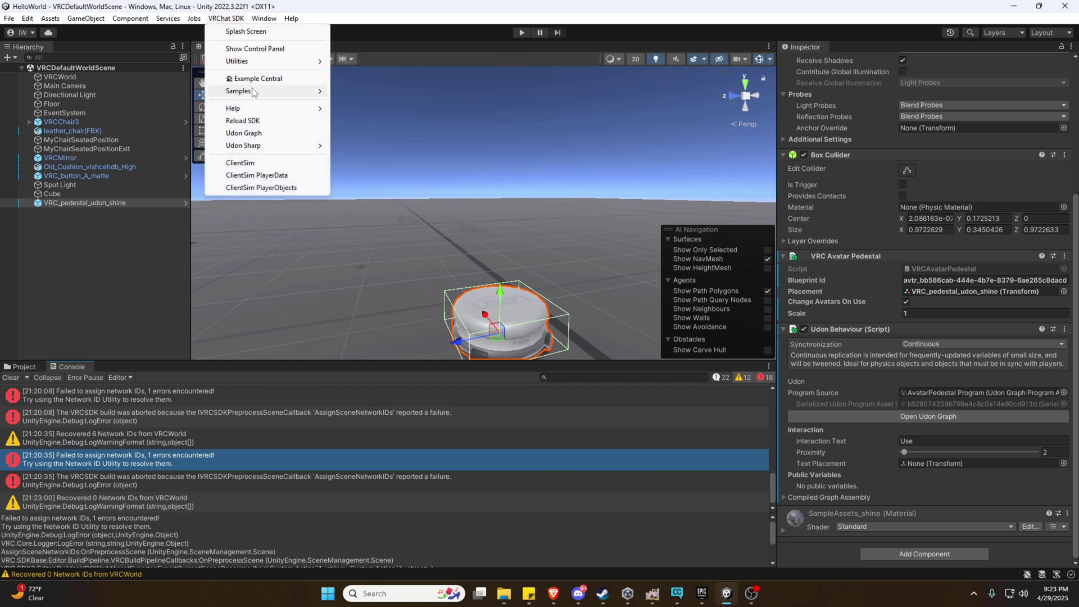
mouse_move(248, 66)
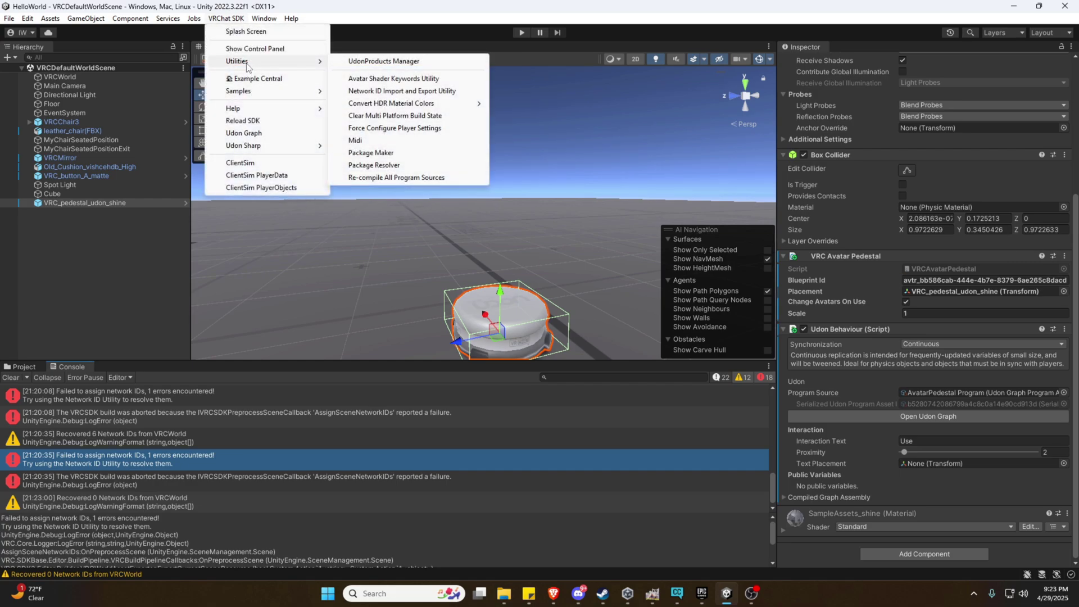
left_click(397, 92)
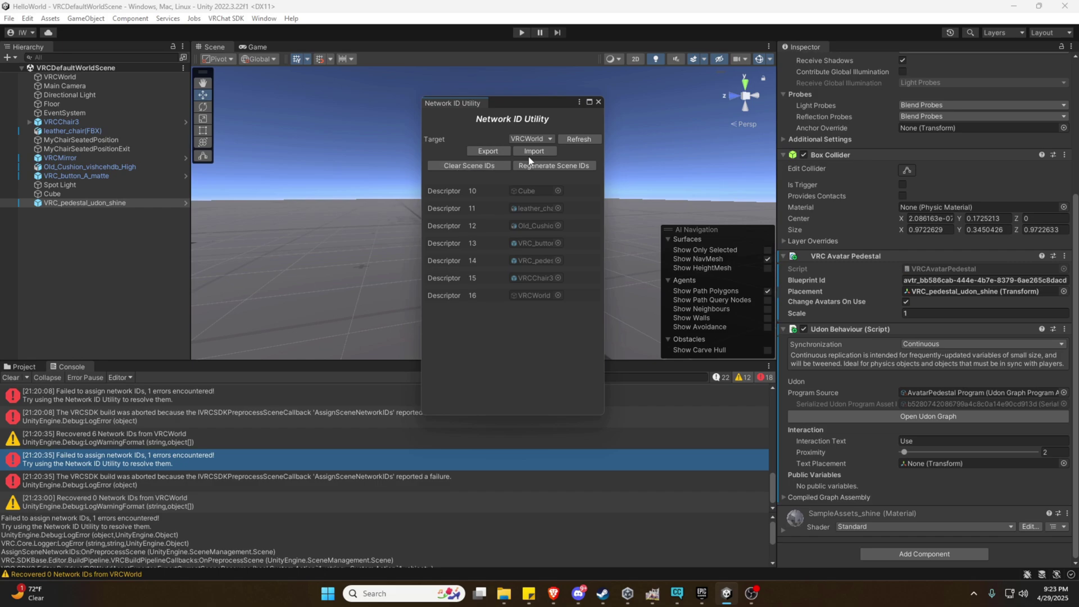
left_click(598, 102)
Build the world again from the VRChat SDK control panel and launch it in the VRChat client with Build & Test.
left_click(226, 18)
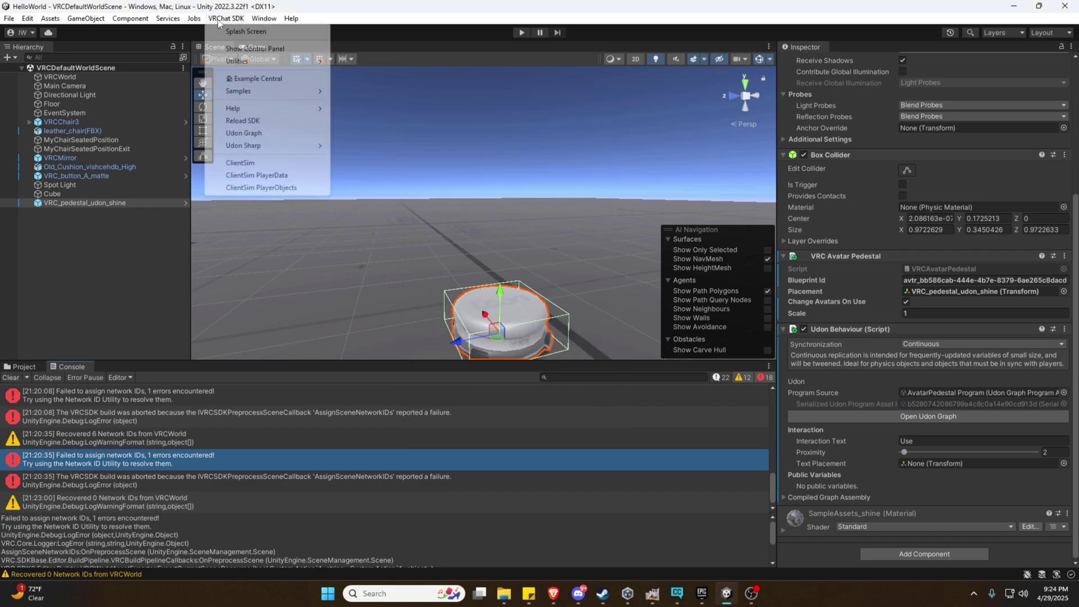
left_click(234, 49)
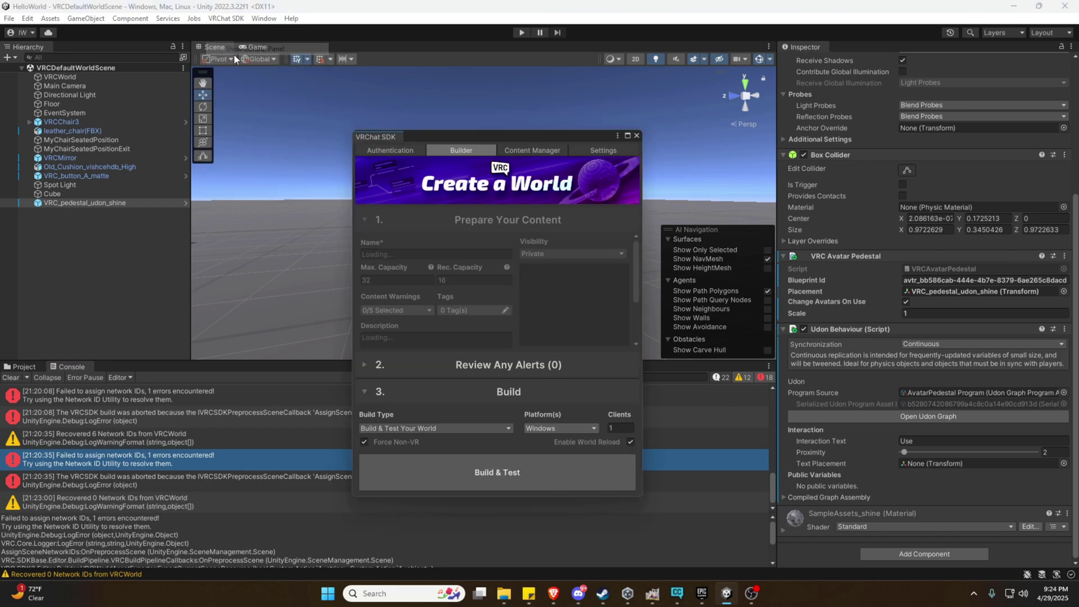
left_click(491, 467)
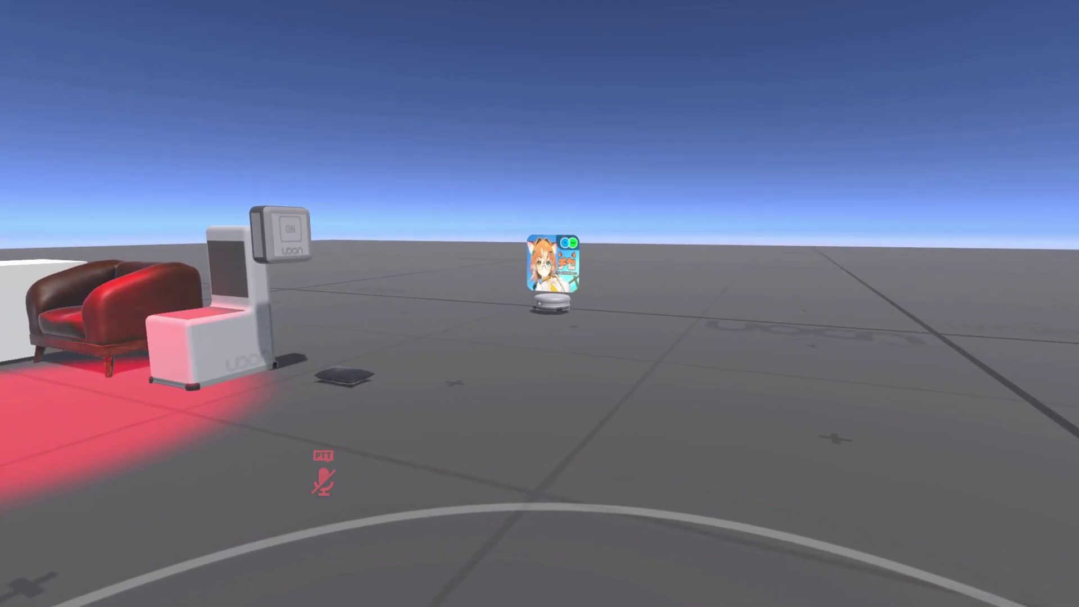
Walk up to the avatar pedestal in VRChat and check the current avatar in the mirror.
key("w")
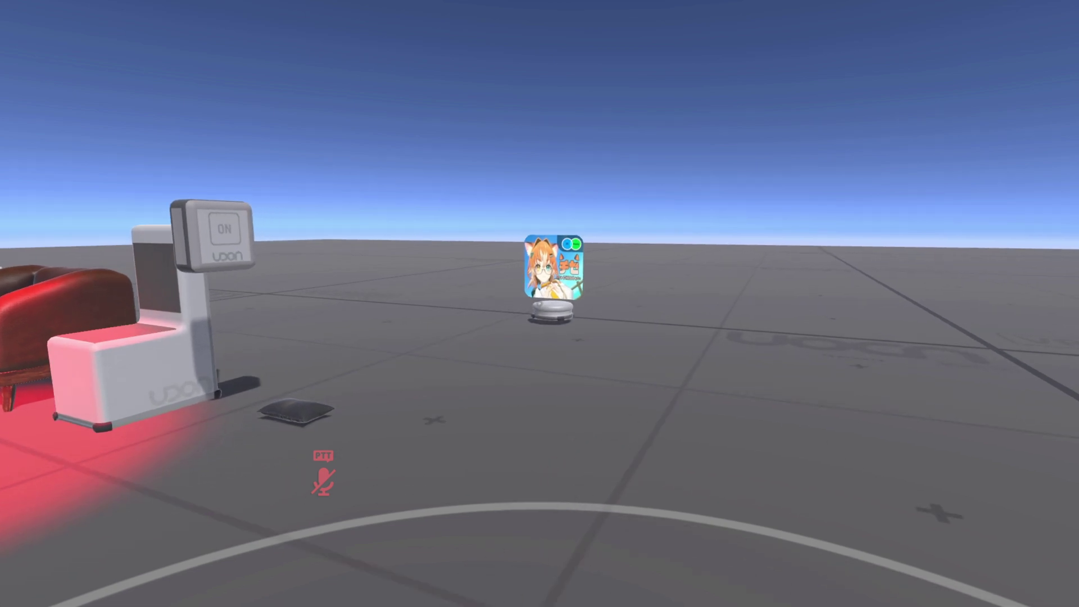
key("w")
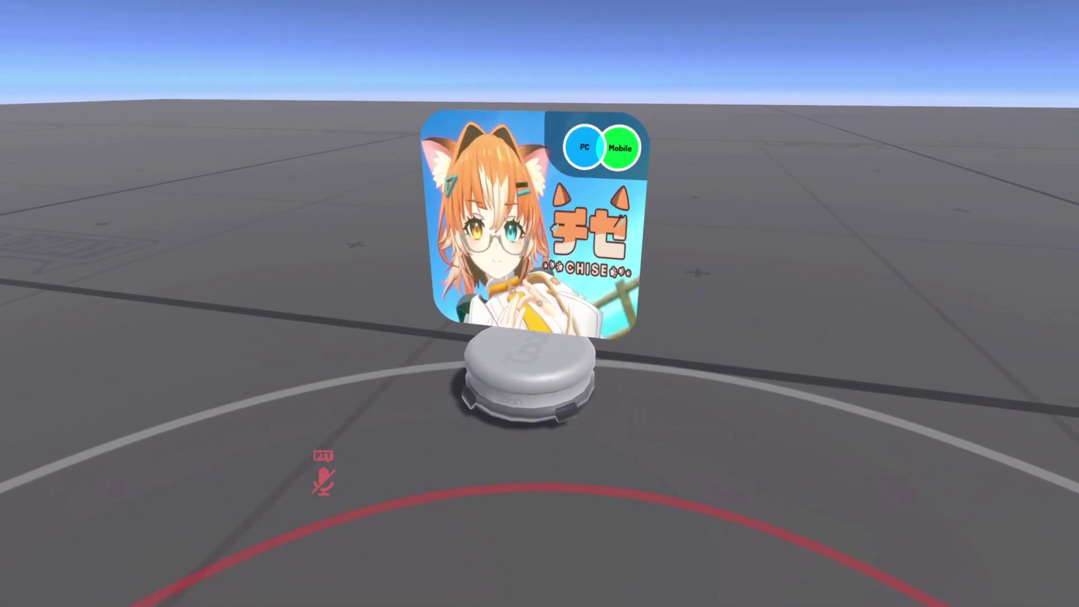
key("w")
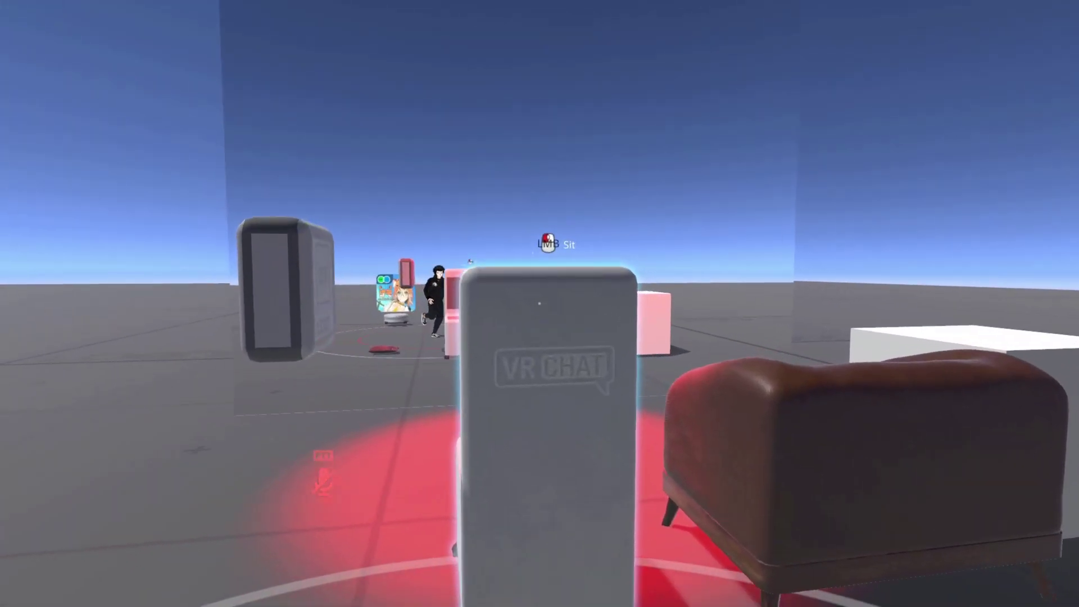
key("w")
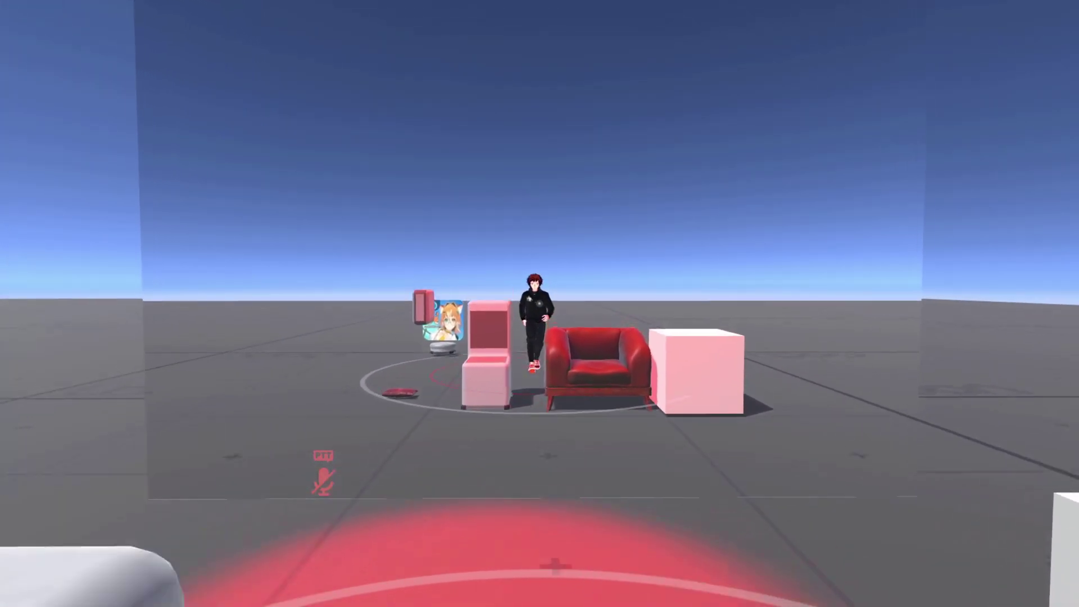
key("s")
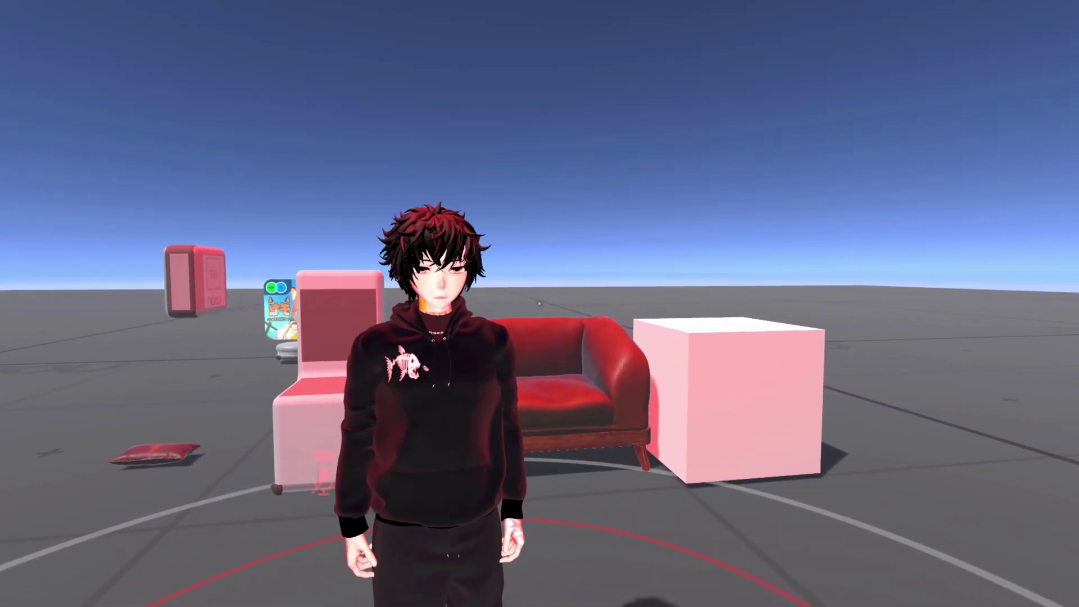
Use the avatar pedestal to switch to its チセ -chise- avatar, and check the new avatar in the mirror.
key("w")
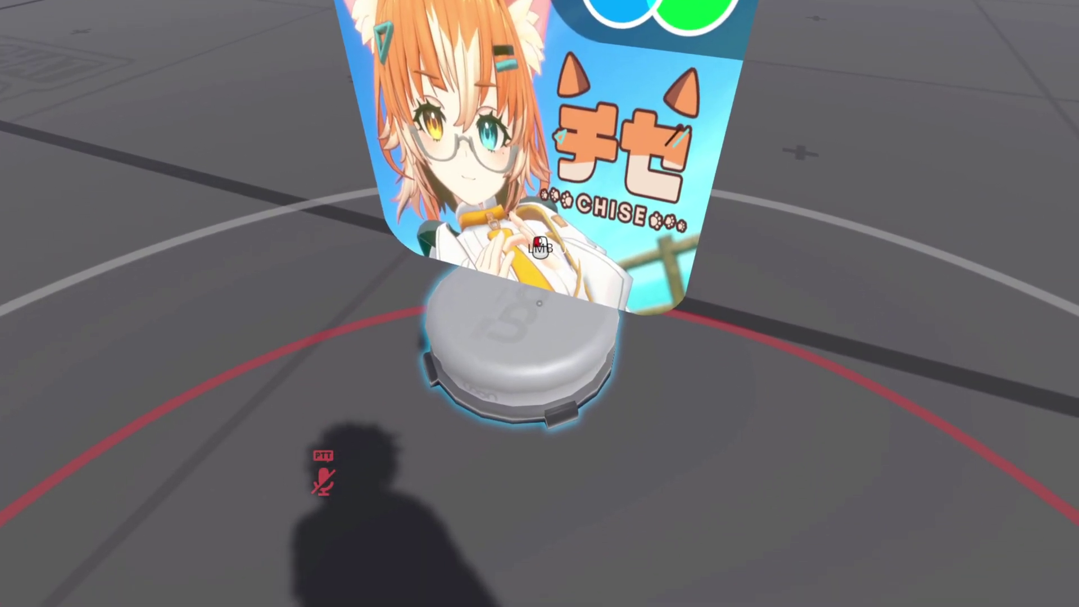
left_click(540, 304)
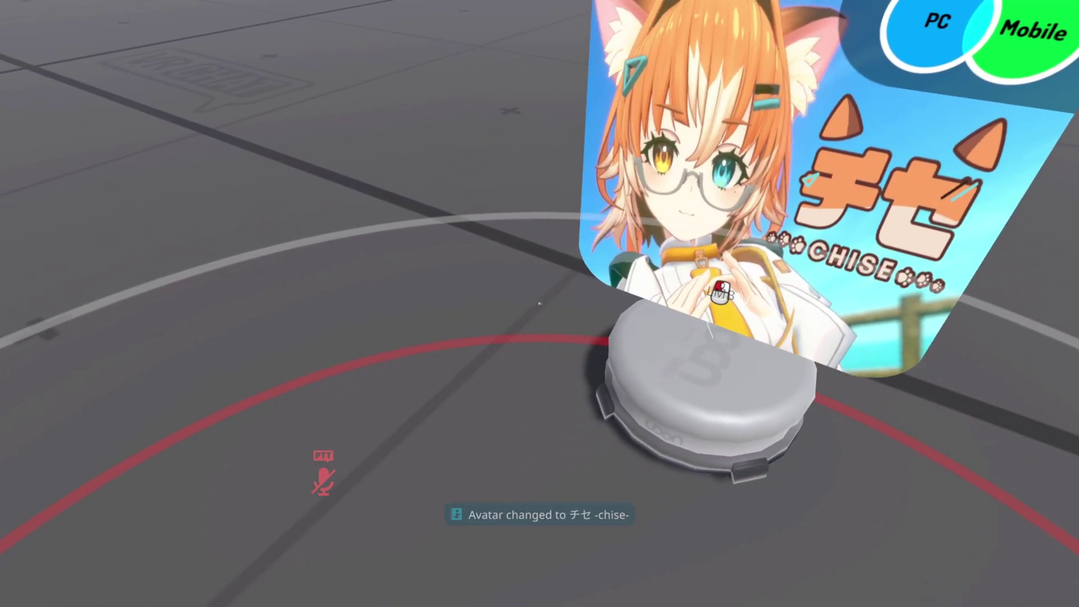
key("w")
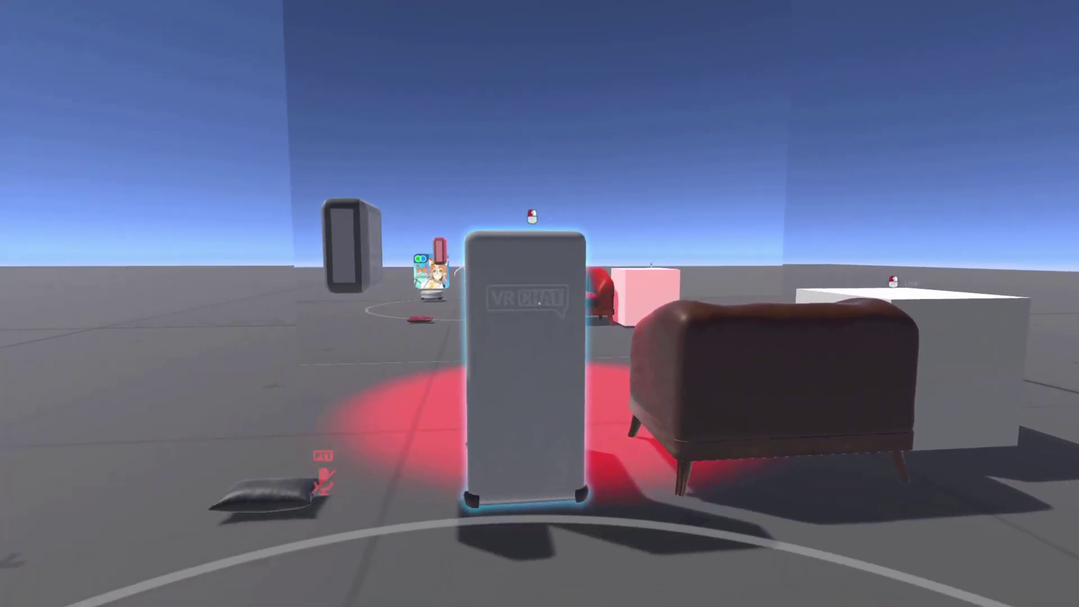
key("w")
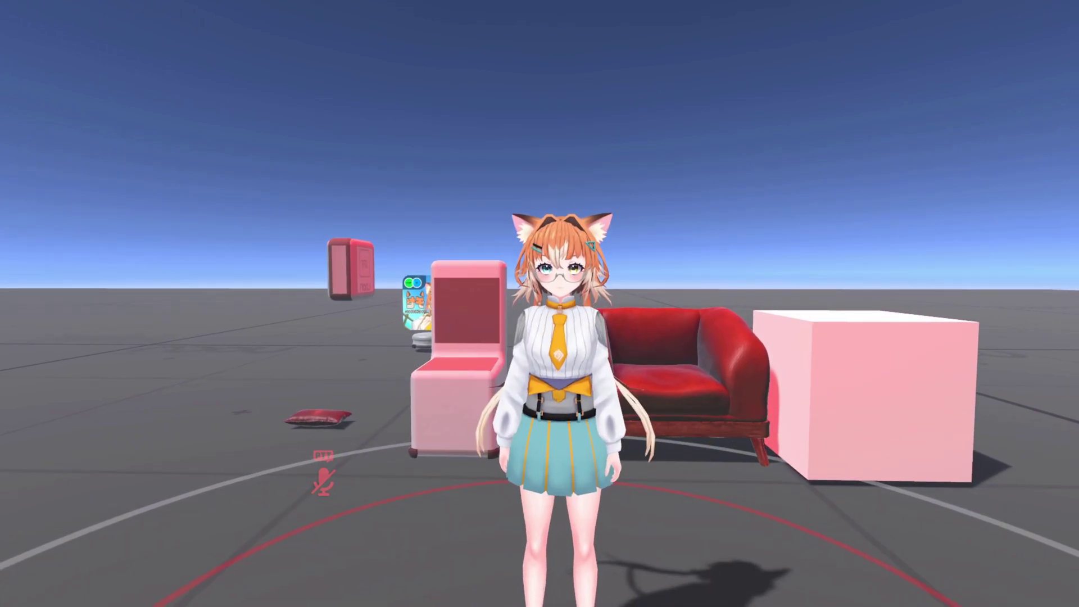
key("w")
key("s")
key("a")
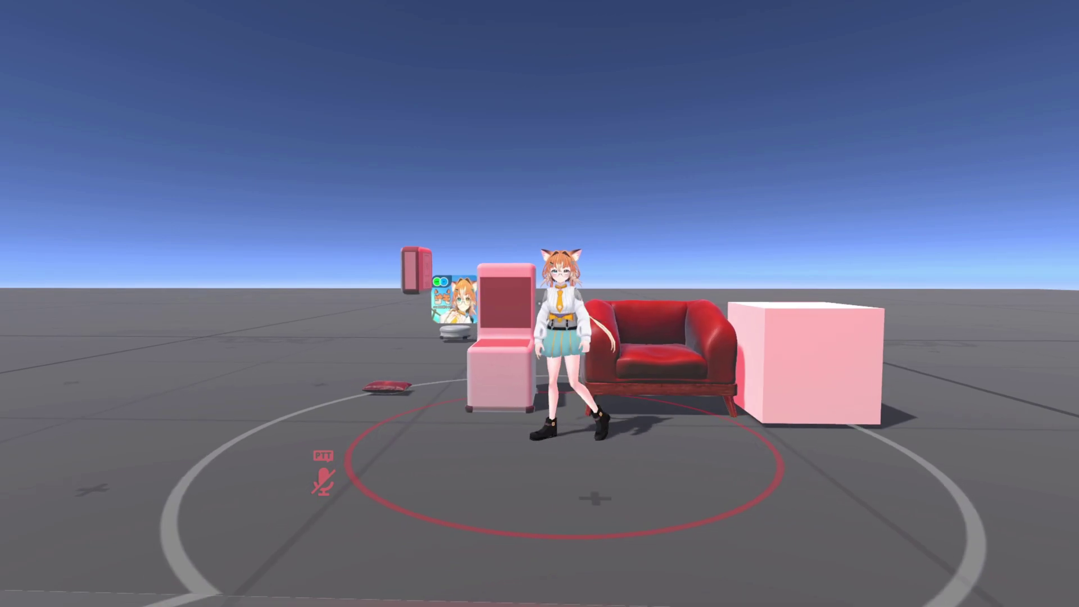
Return to the pedestal and examine from several sides where the avatar image sits relative to its base.
key("w")
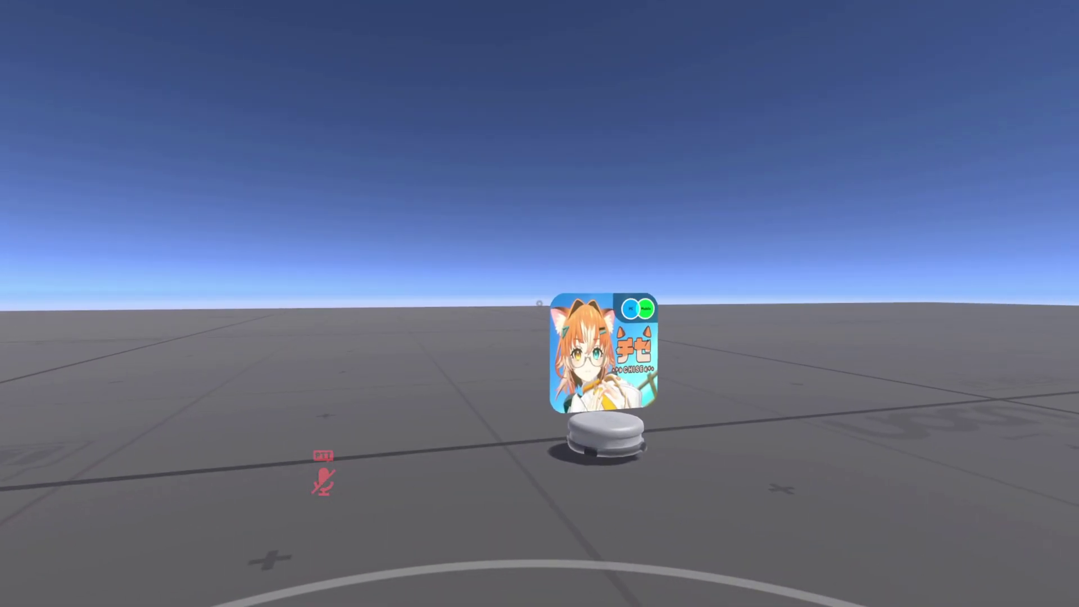
key("w")
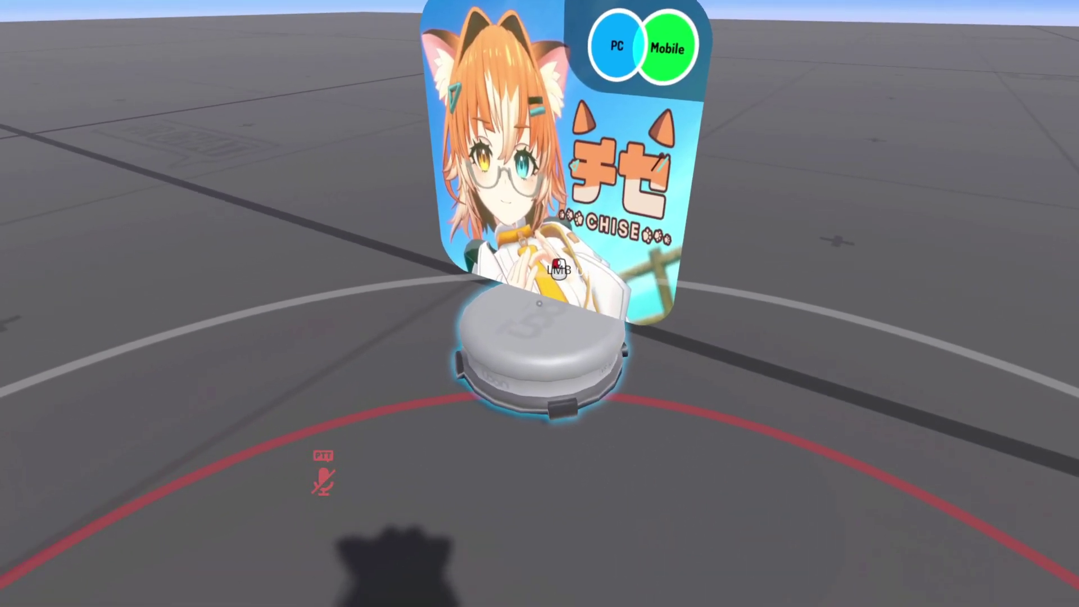
key("d")
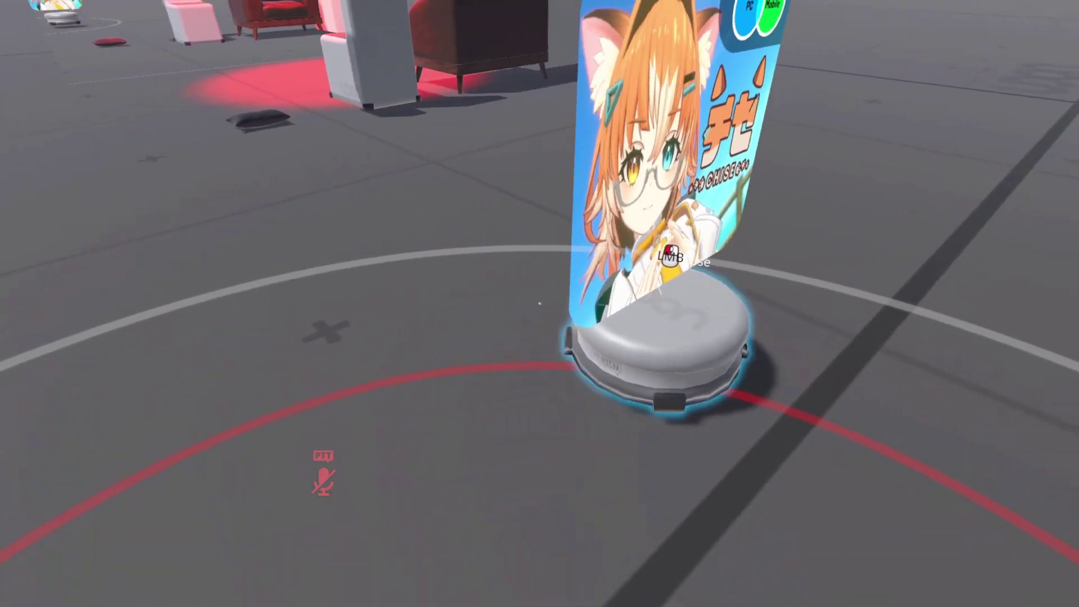
key("a")
key("a")
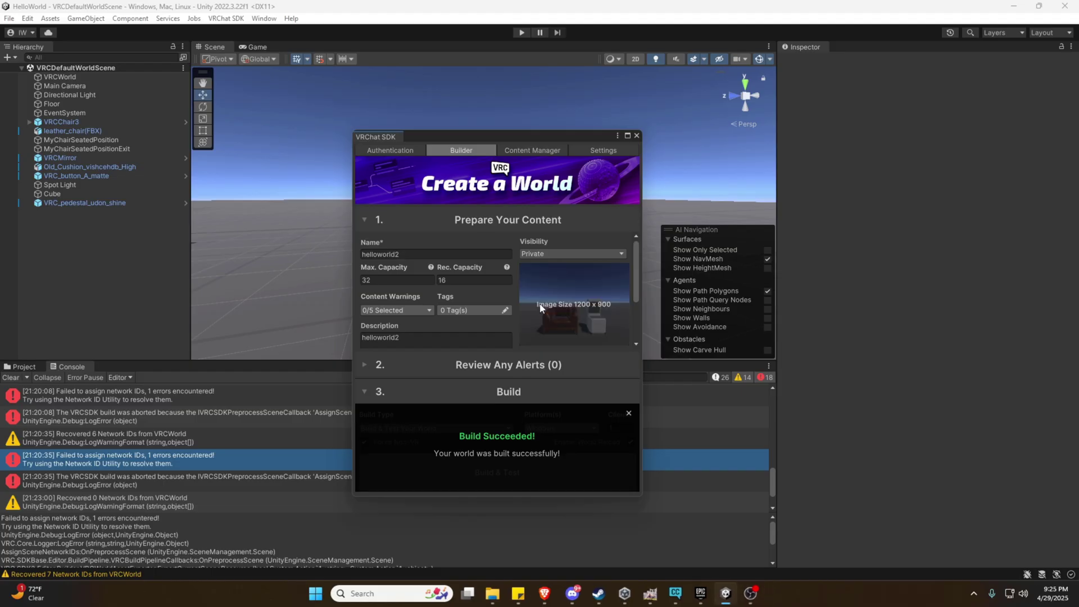
Switch back to Unity and close the VRChat SDK window.
left_click(636, 136)
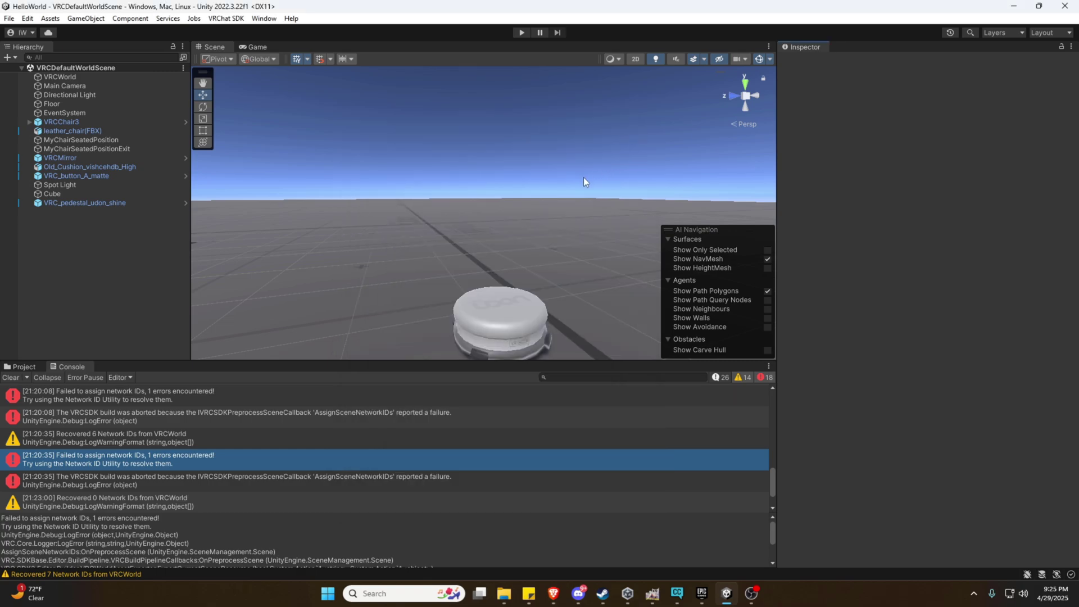
key("s")
right_click_drag(583, 177, 549, 172)
key("w")
Duplicate VRC_pedestal_udon_shine, move the copy to X 8.02, and move the original to X 5.256655.
left_click(75, 203)
key("ctrl+d")
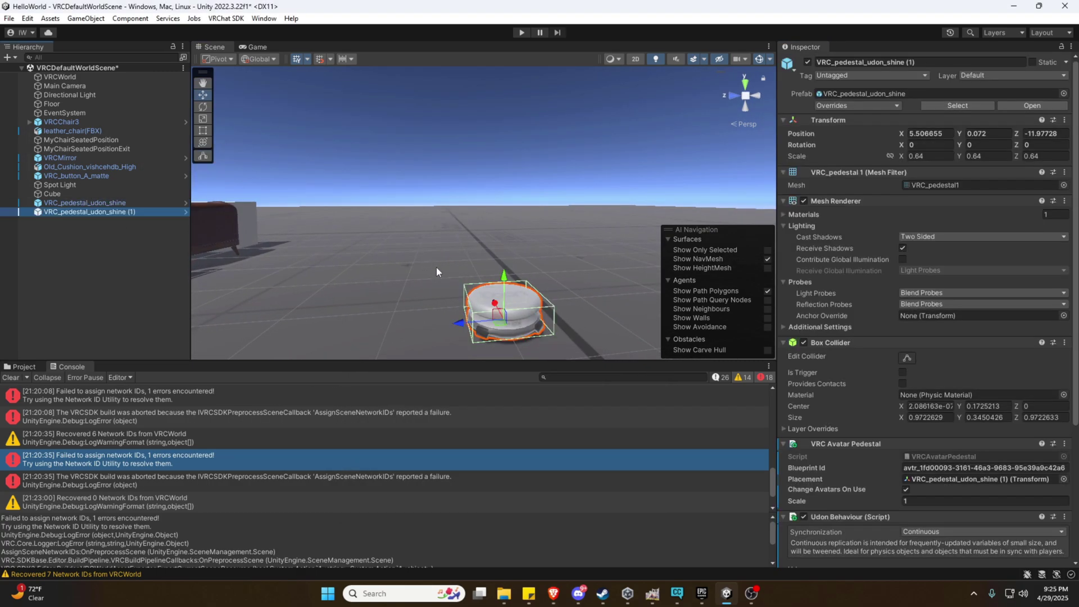
left_click_drag(504, 301, 469, 247)
left_click(494, 306)
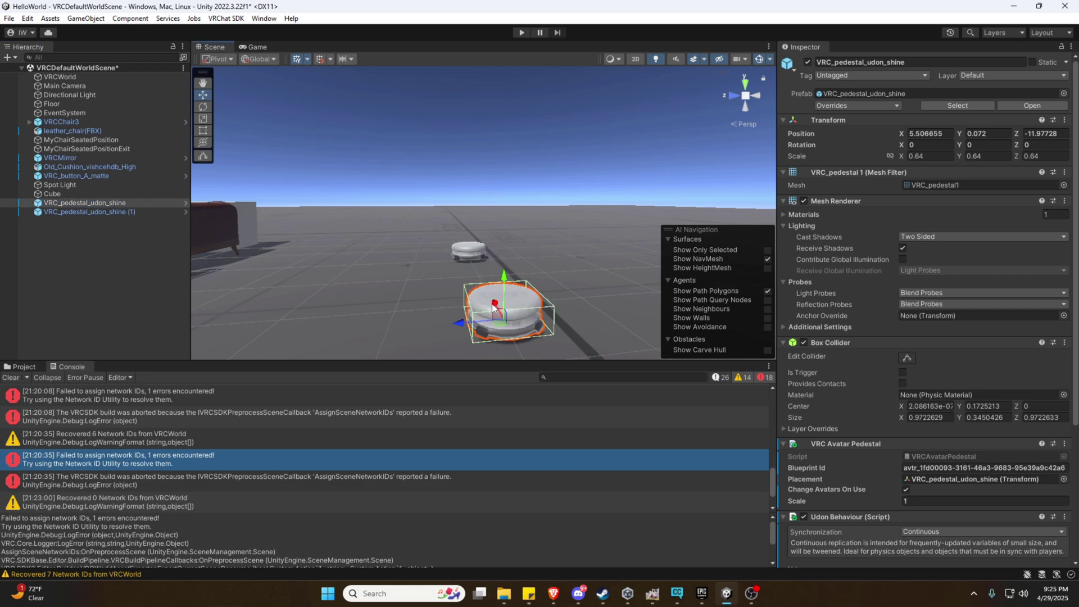
left_click_drag(494, 306, 742, 257, "alt")
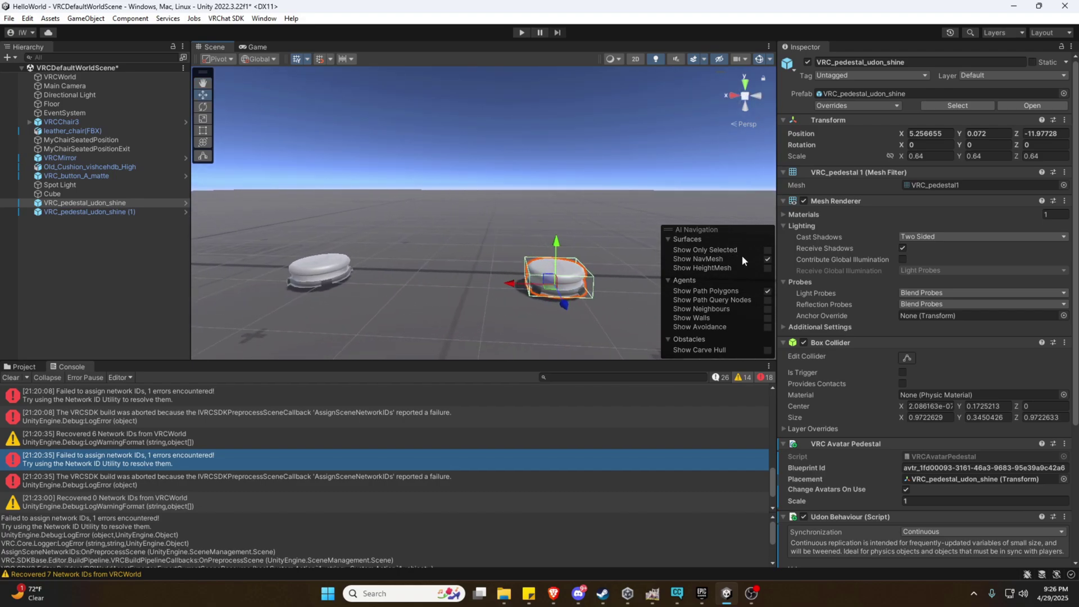
Delete the duplicated pedestal from the scene.
left_click(343, 277)
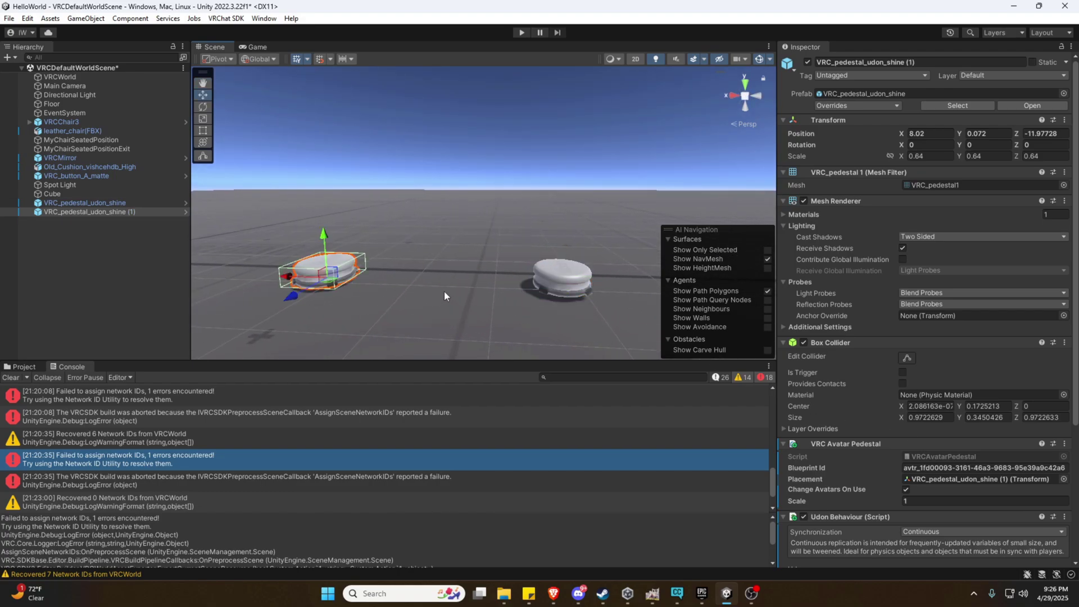
key("Delete")
key("d")
right_click_drag(438, 287, 447, 277)
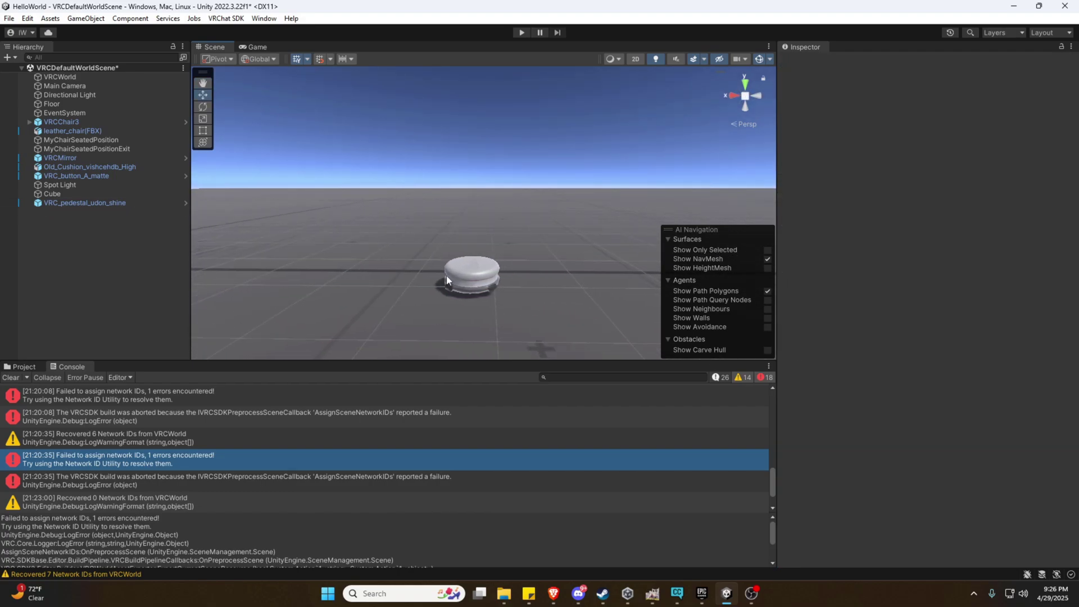
Create a cube and place it near the pedestal, mostly sunk into the floor at Y -0.45 and Z -14.48.
left_click(446, 276)
left_click(7, 57)
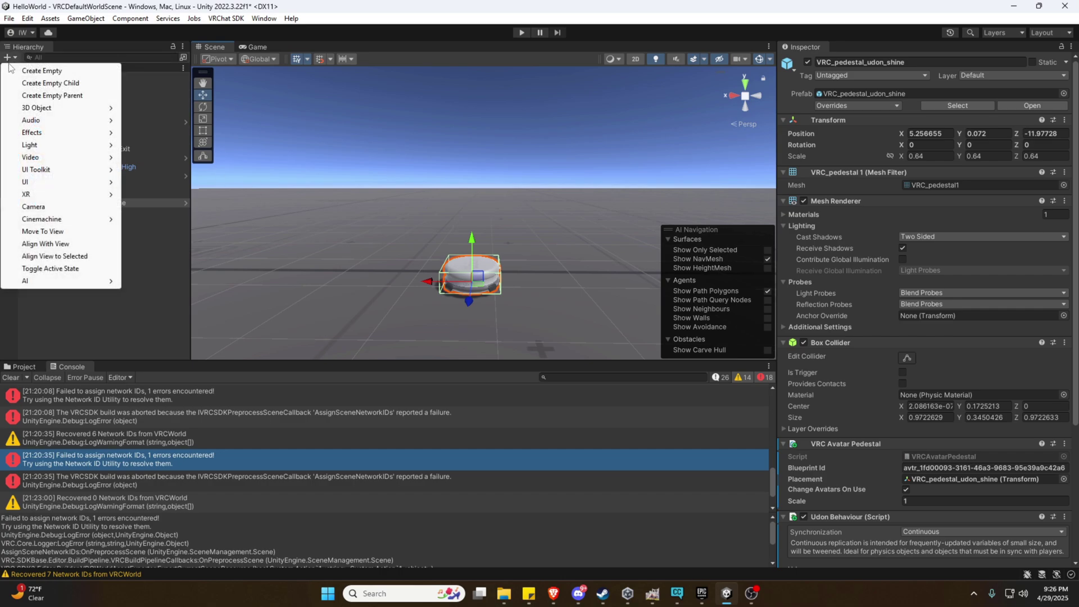
mouse_move(49, 108)
left_click(147, 108)
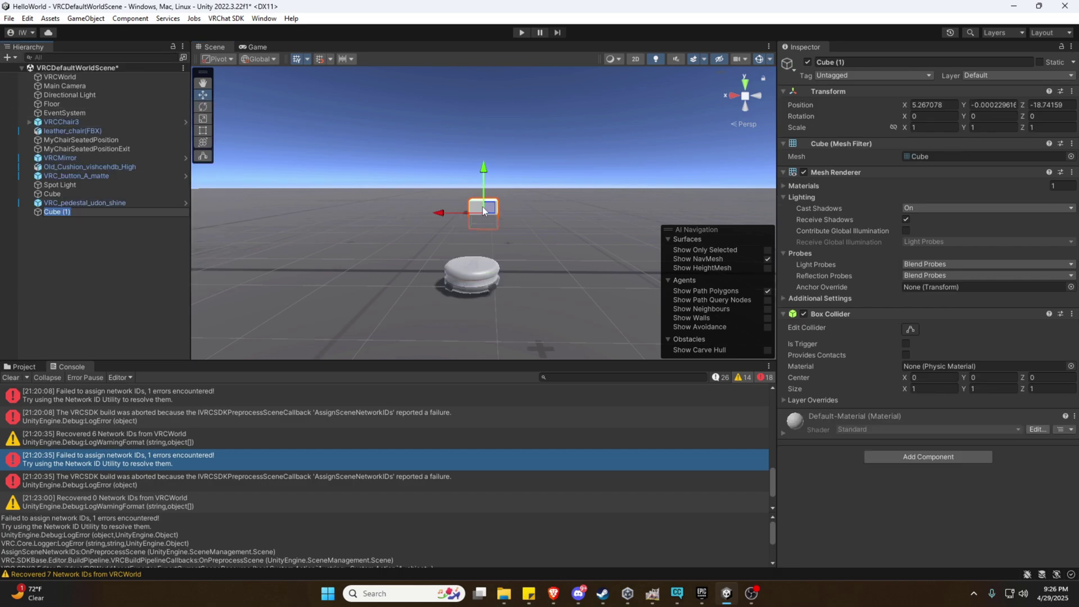
mouse_move(450, 216)
right_mouse_down()
mouse_move(453, 230)
mouse_move(444, 224)
right_mouse_up()
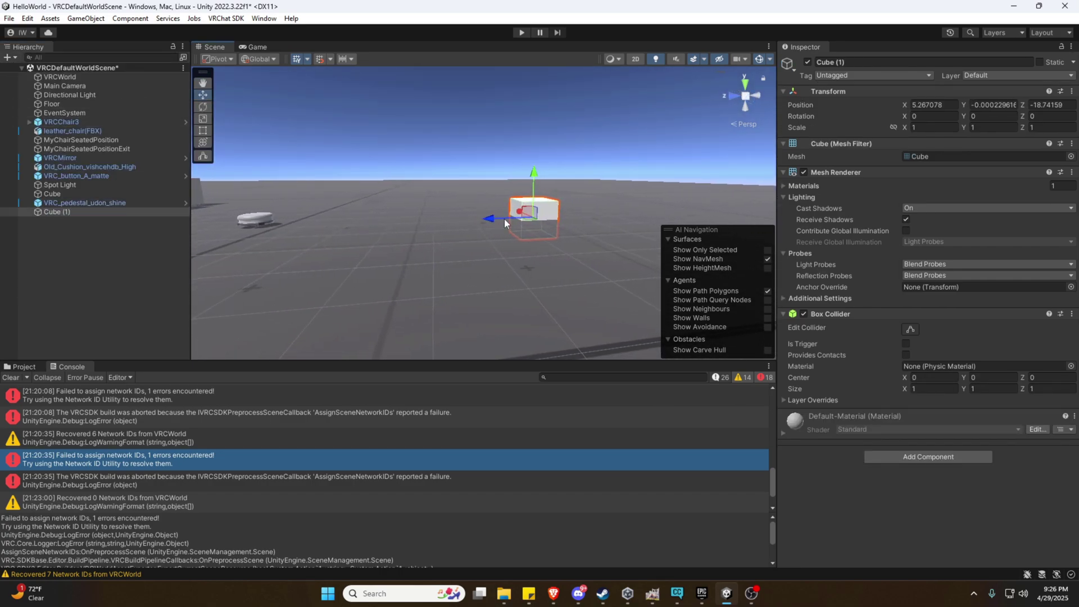
left_click_drag(505, 218, 368, 202)
key("w")
key("a")
right_click_drag(433, 201, 480, 206)
key("a")
Review the pedestal's VRC Avatar Pedestal settings, and delete the newly added cube.
left_click(376, 241)
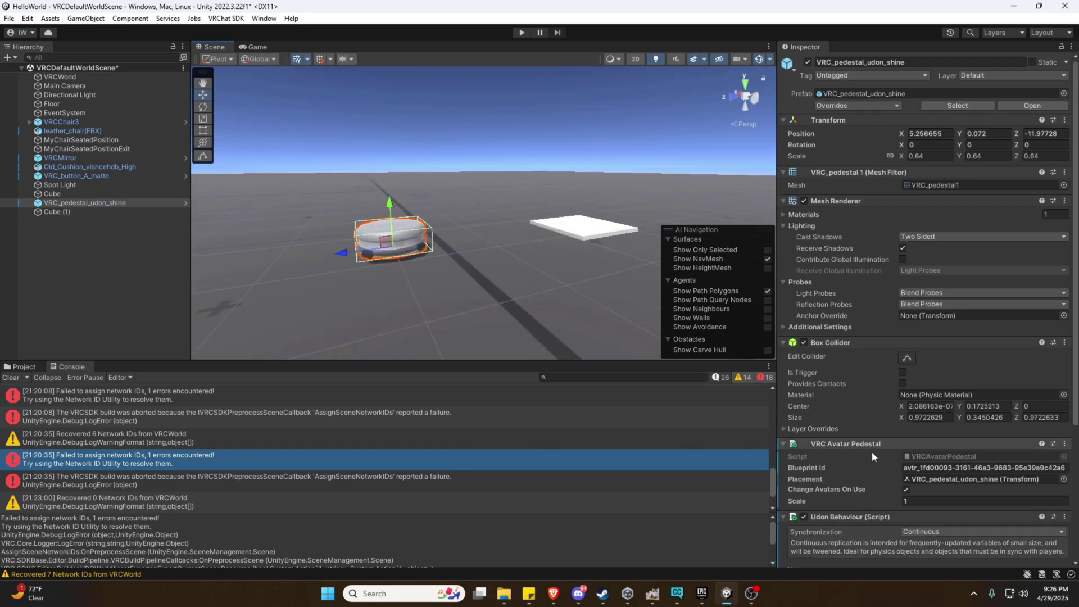
scroll(871, 449, "down", 4)
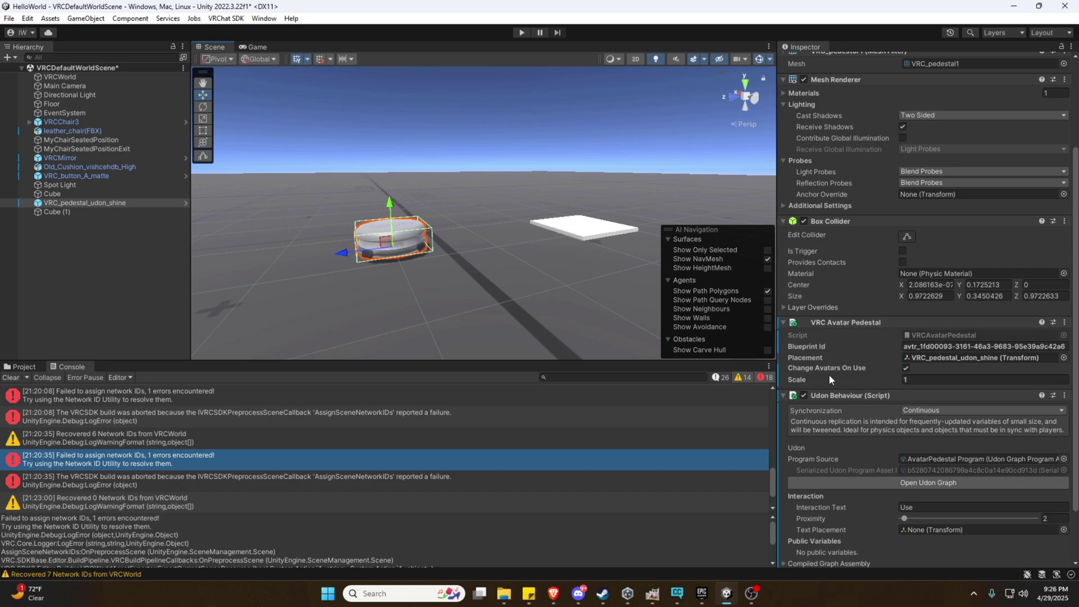
left_click(574, 229)
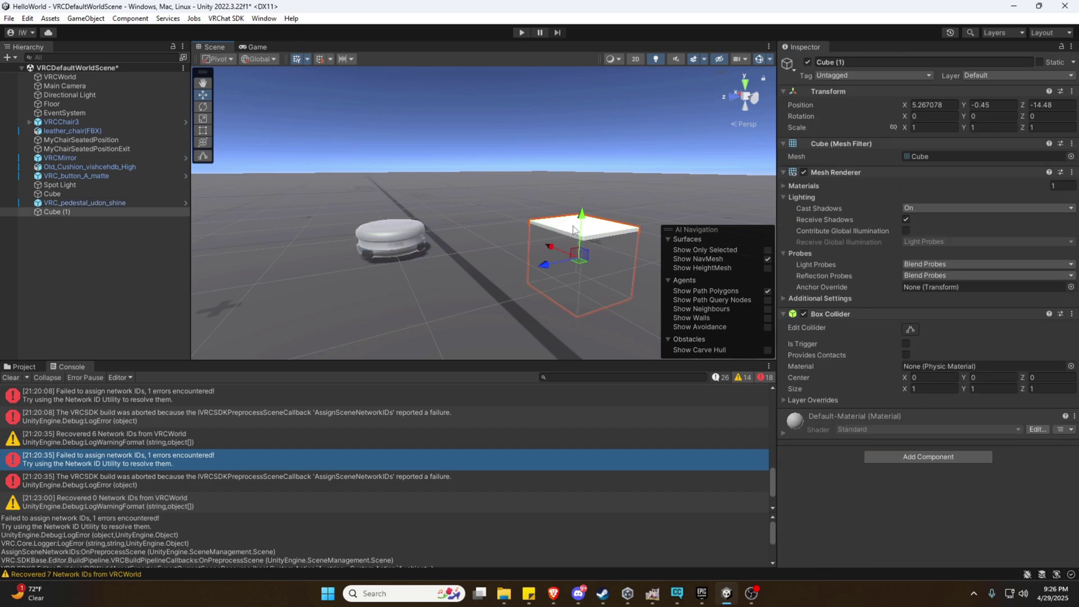
key("Delete")
Create an empty GameObject in the scene.
key("a")
right_click_drag(353, 181, 357, 178)
left_click(8, 59)
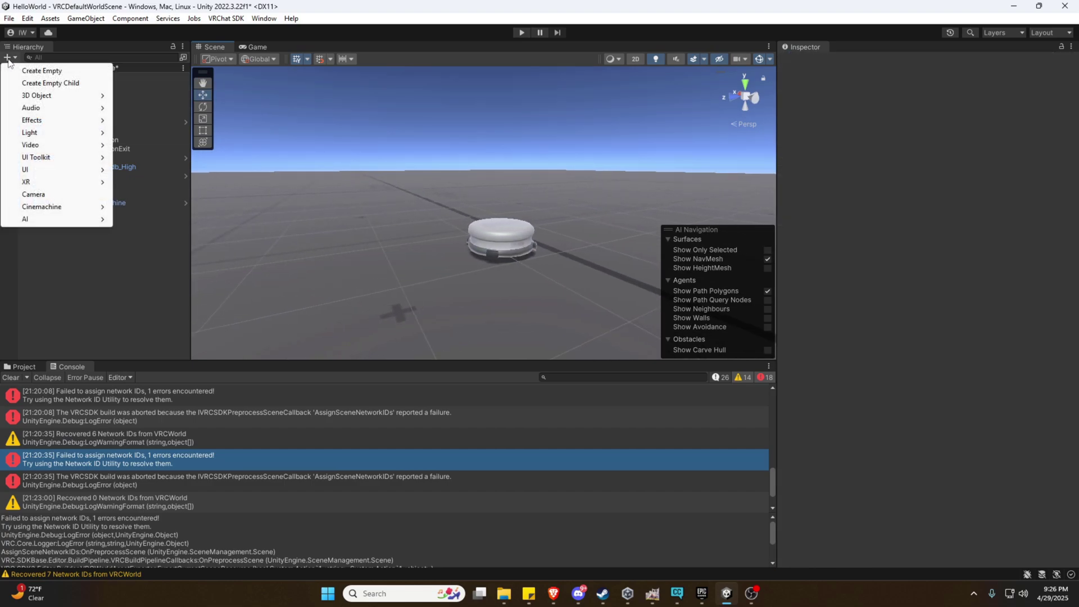
left_click(41, 71)
left_click_drag(512, 210, 232, 201, "alt")
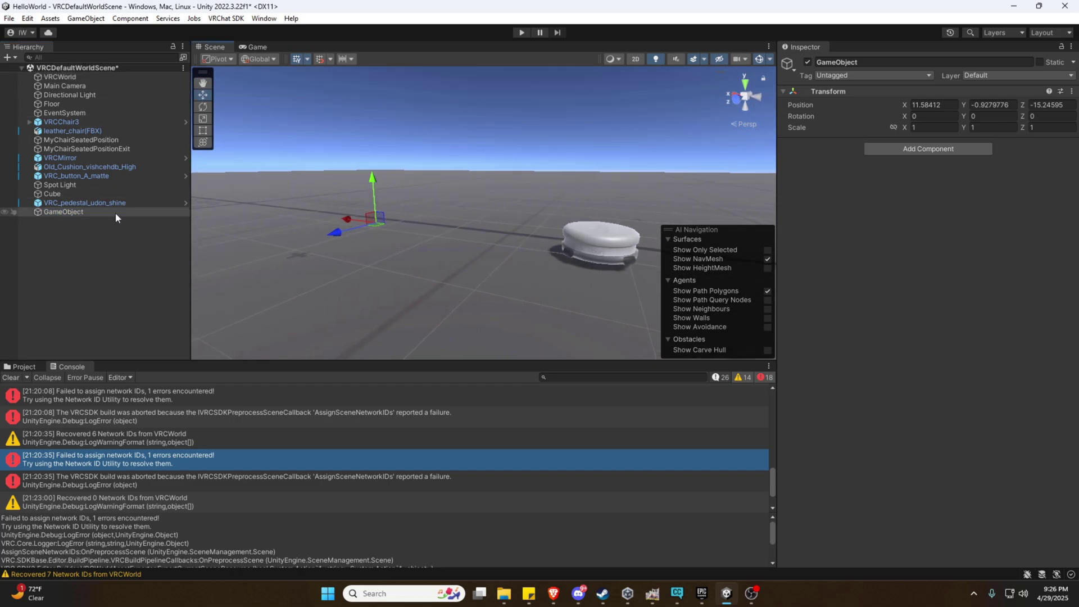
left_click_drag(399, 210, 463, 223, "alt")
key("w")
mouse_move(475, 221)
right_mouse_down()
mouse_move(470, 262)
mouse_move(476, 222)
right_mouse_up()
key("s")
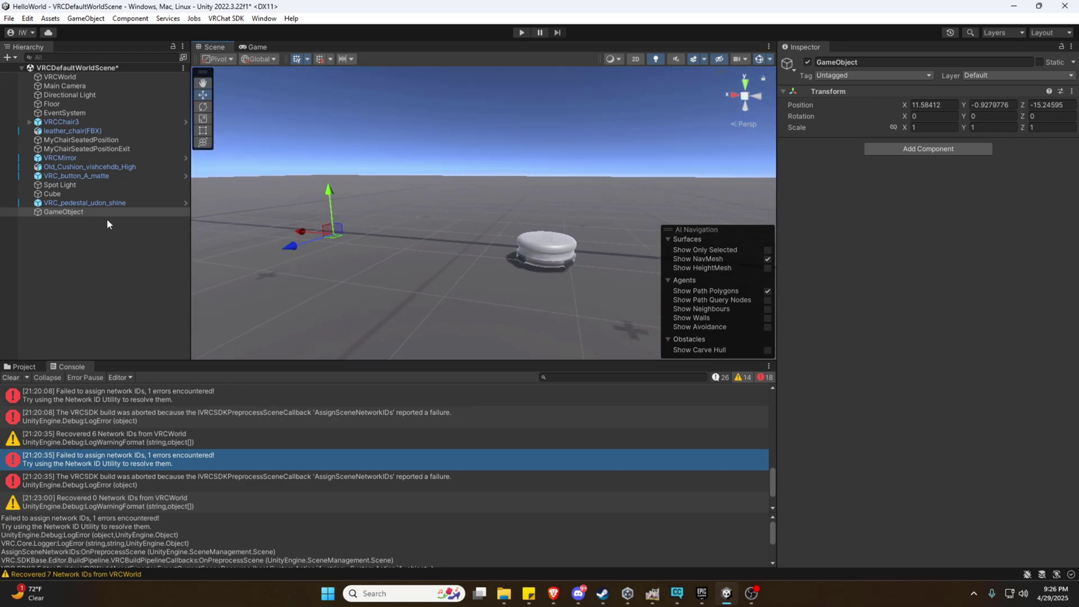
Make the empty GameObject a child of VRC_pedestal_udon_shine and reset its transform.
left_click_drag(65, 212, 87, 204)
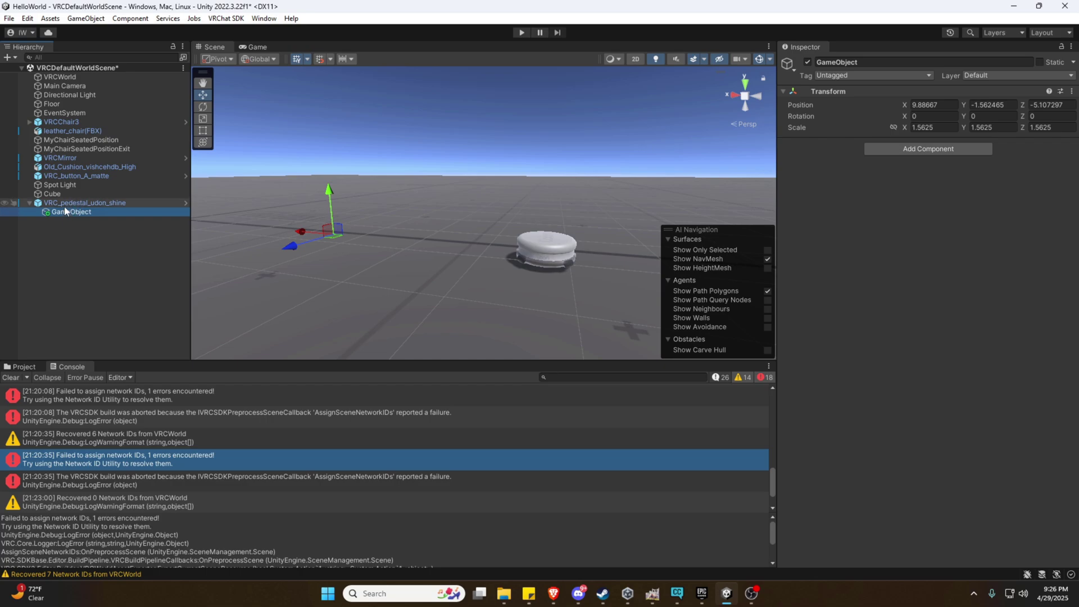
right_click(808, 107)
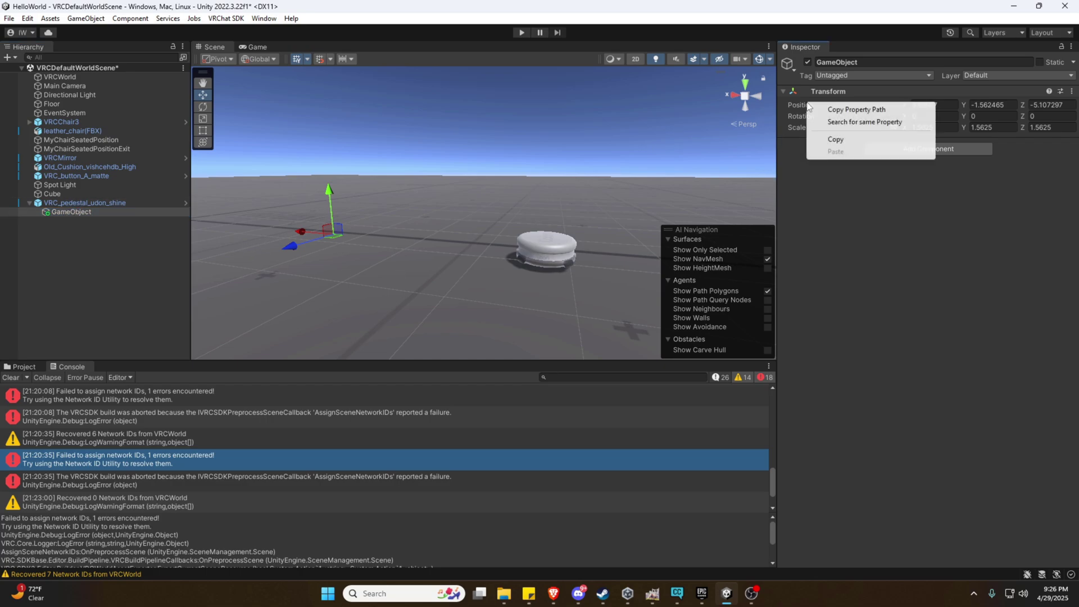
left_click(1071, 91)
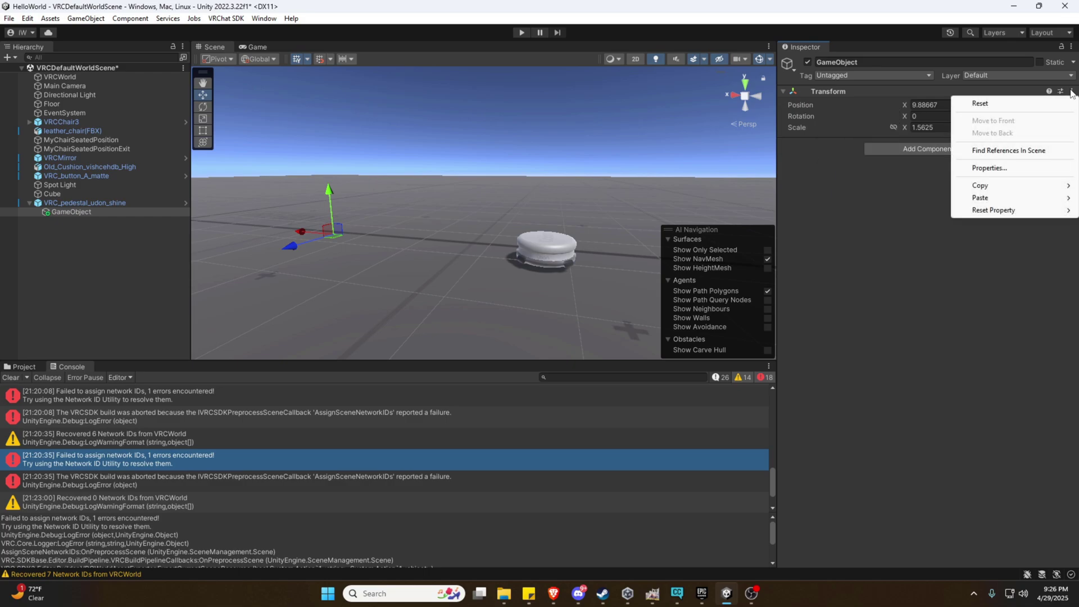
left_click(1015, 106)
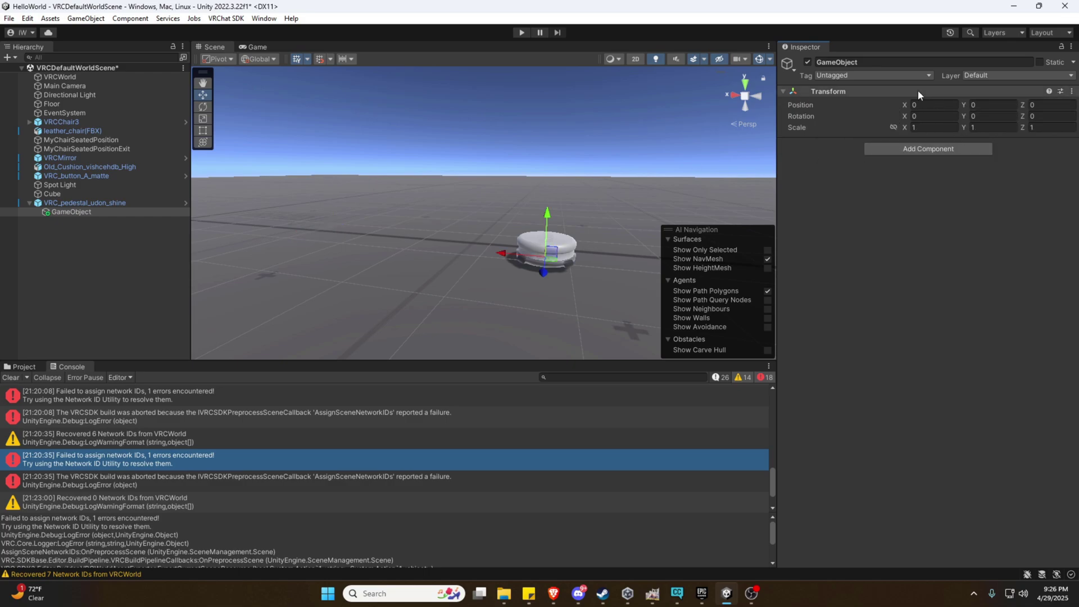
Reposition VRC_pedestal_udon_shine along its X axis to X 5.178.
right_click_drag(571, 176, 593, 176)
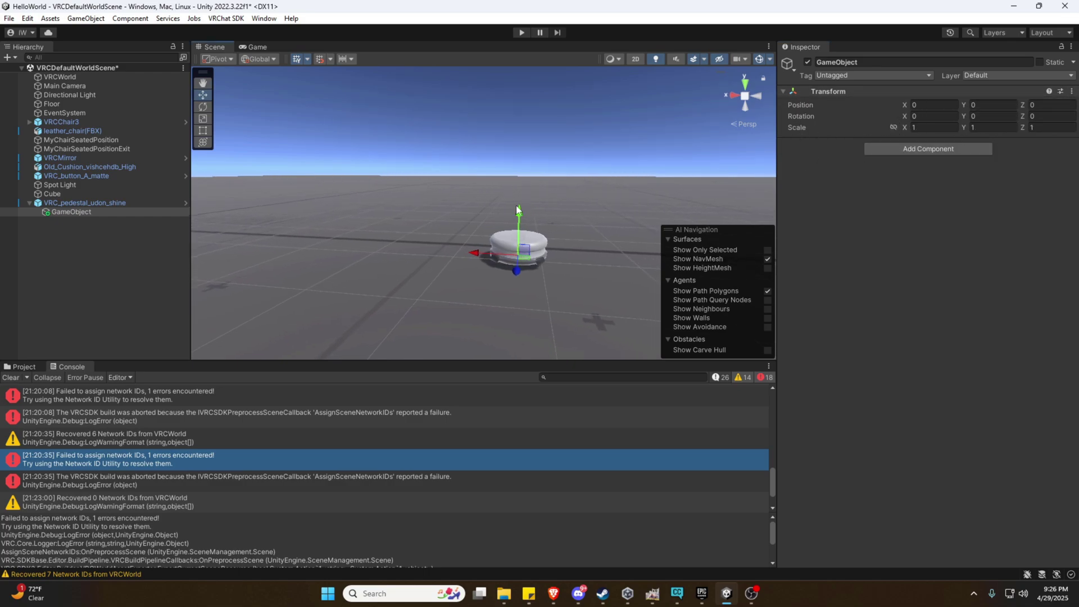
left_click(62, 203)
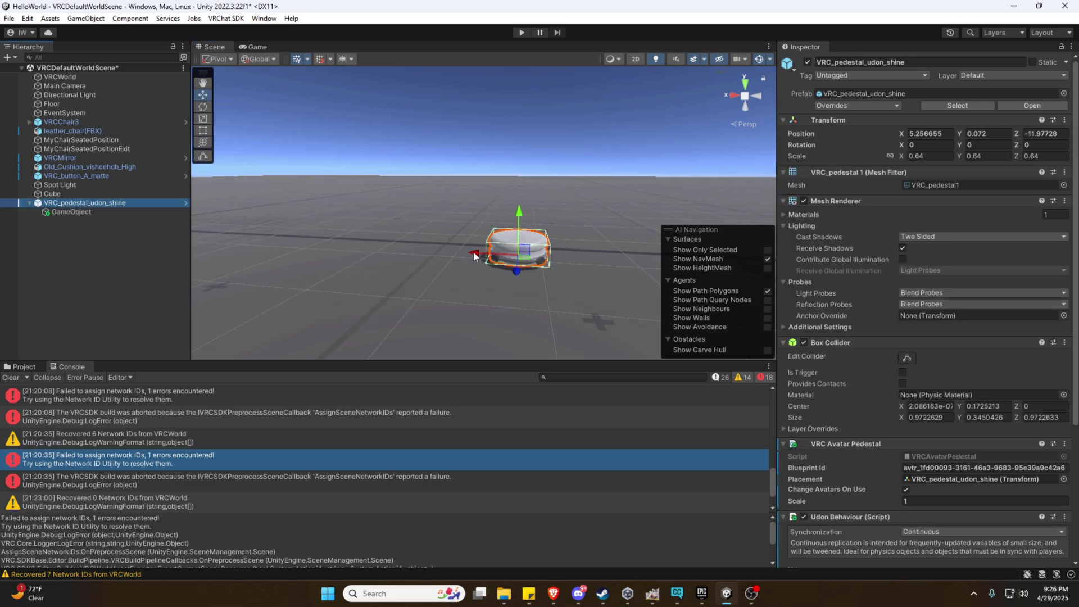
left_click_drag(473, 252, 441, 248)
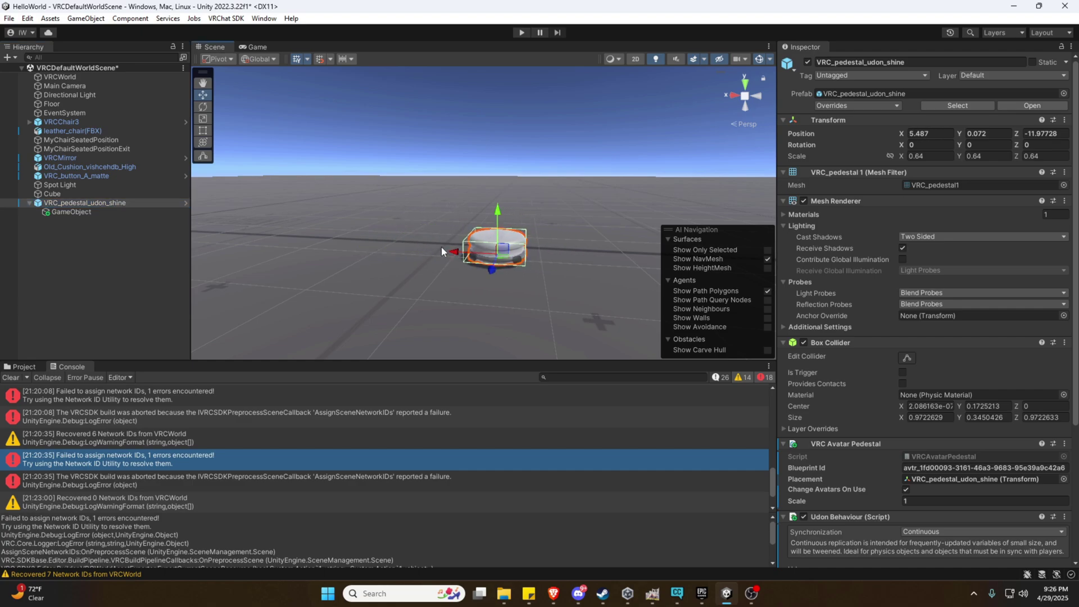
left_click(84, 211)
left_click(88, 203)
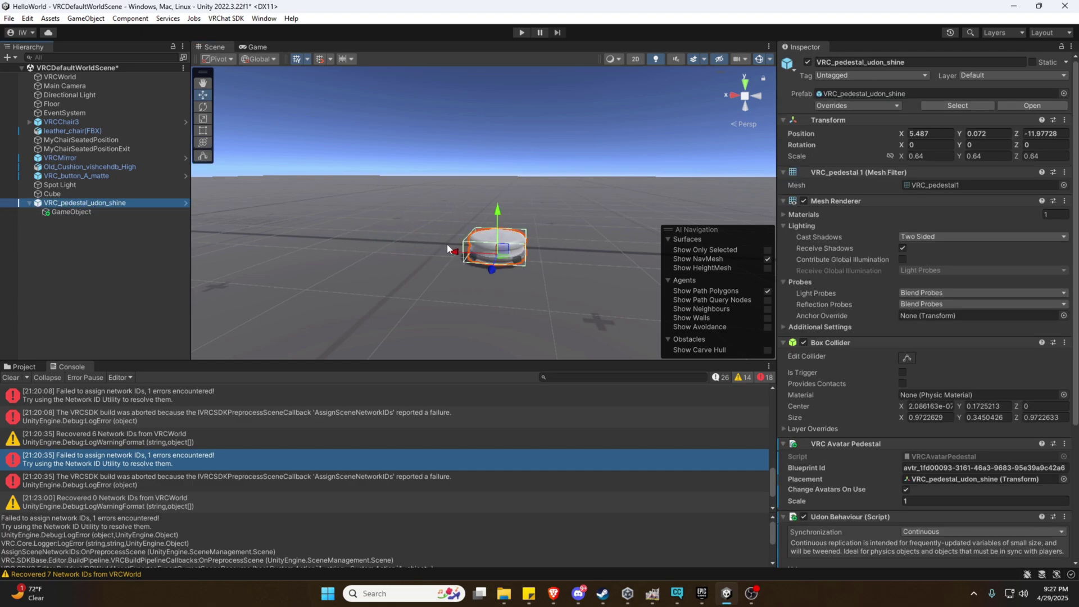
left_click_drag(460, 254, 487, 256)
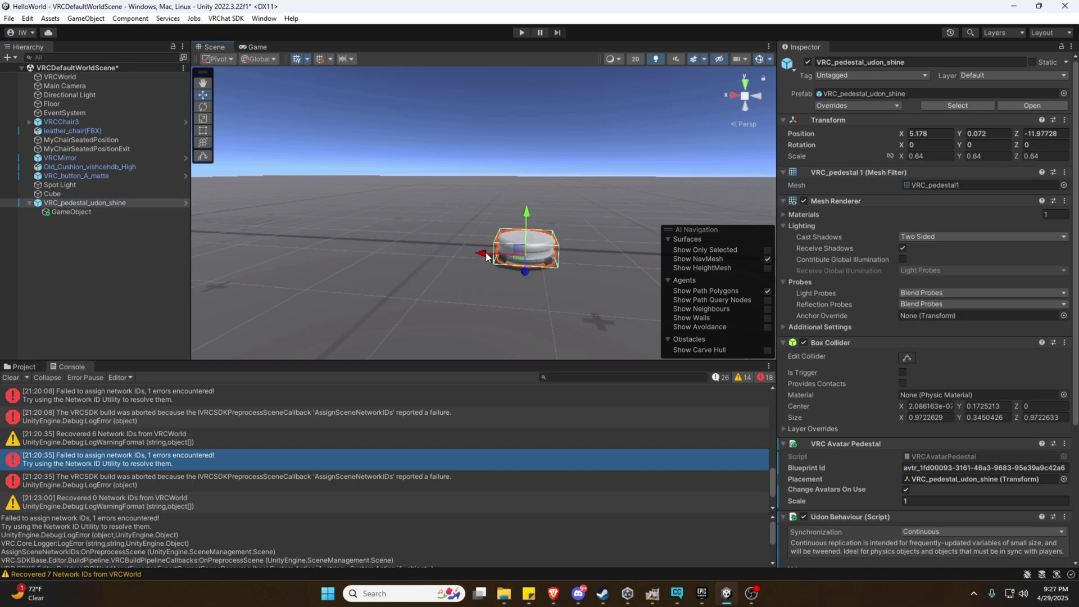
Raise the pedestal's child GameObject to Y 1.713 and assign it as the Placement of the VRC Avatar Pedestal component.
left_click(83, 212)
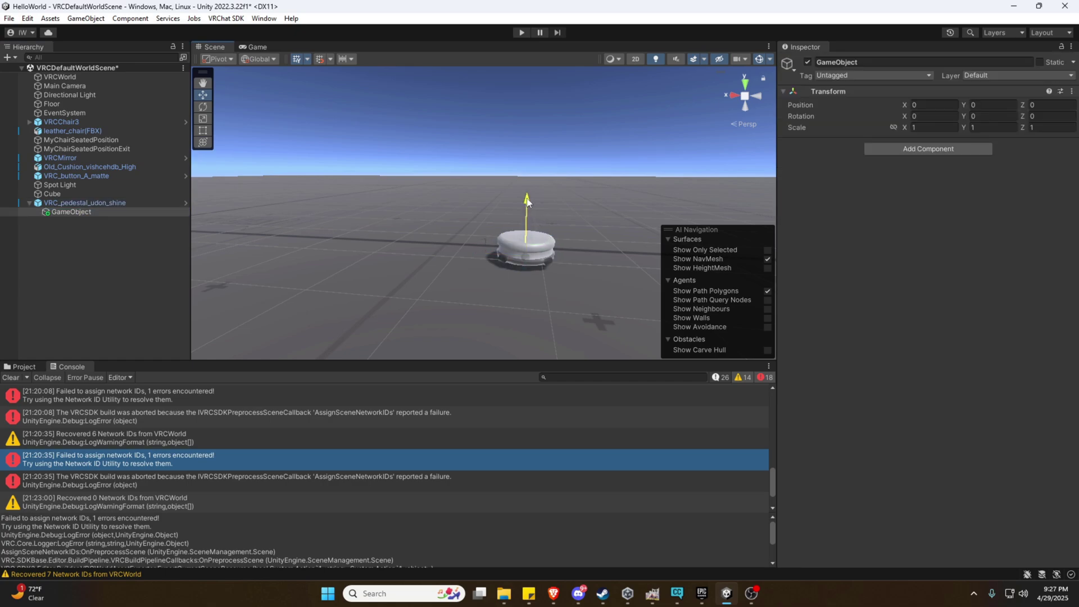
left_click_drag(528, 202, 592, 179)
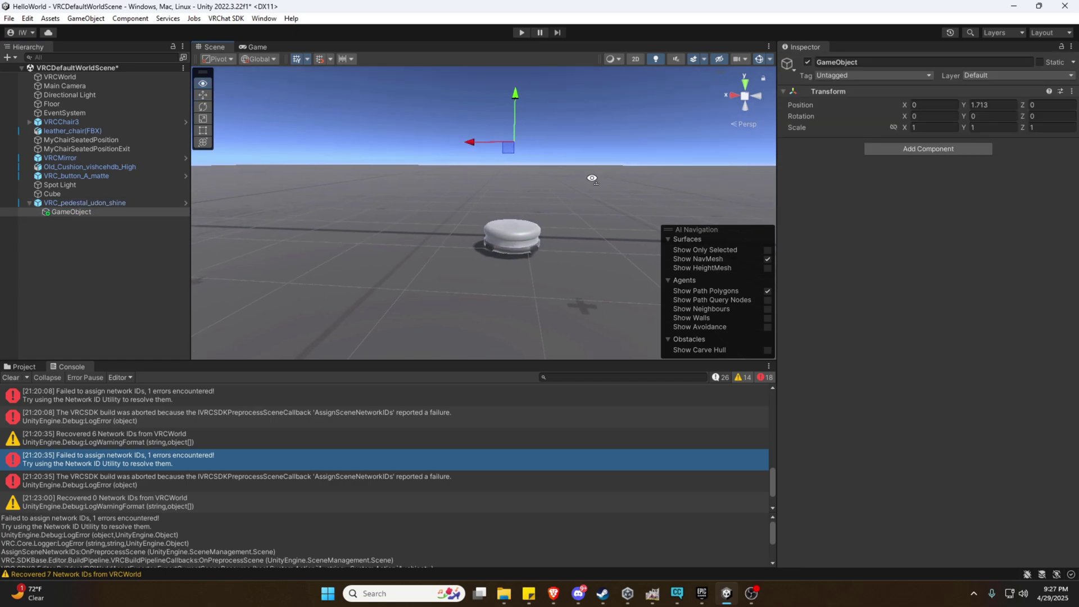
mouse_move(592, 179)
right_mouse_down()
mouse_move(619, 188)
mouse_move(613, 179)
right_mouse_up()
key("s")
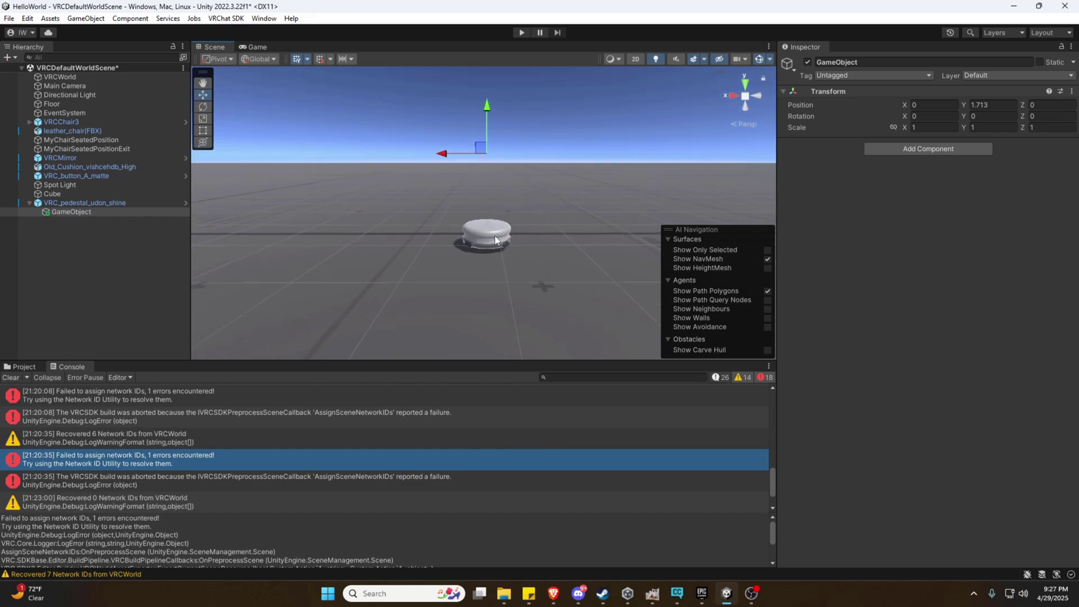
left_click(494, 237)
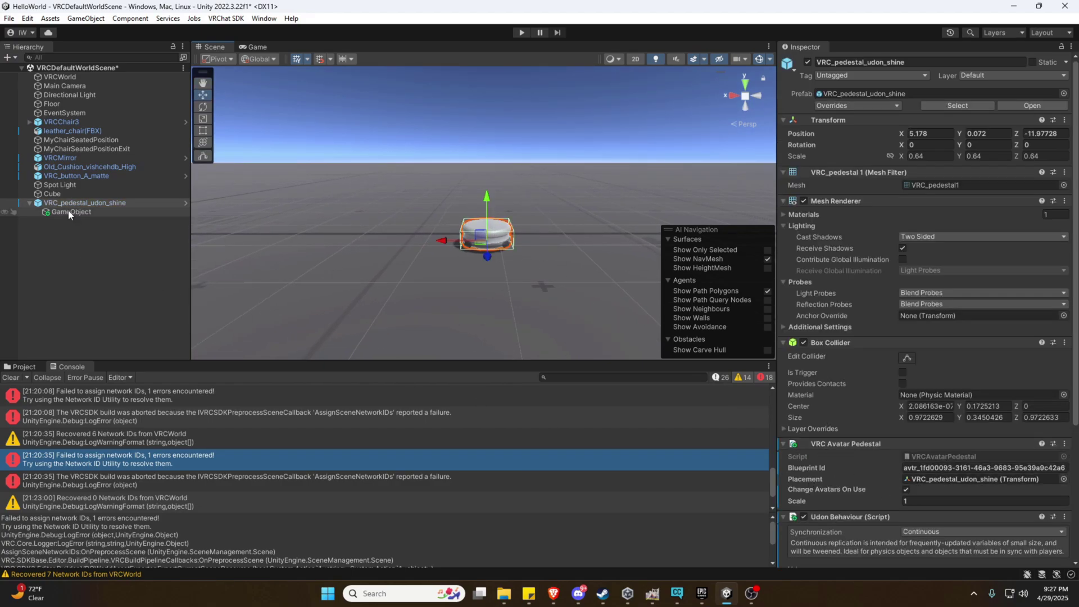
left_click_drag(69, 212, 936, 483)
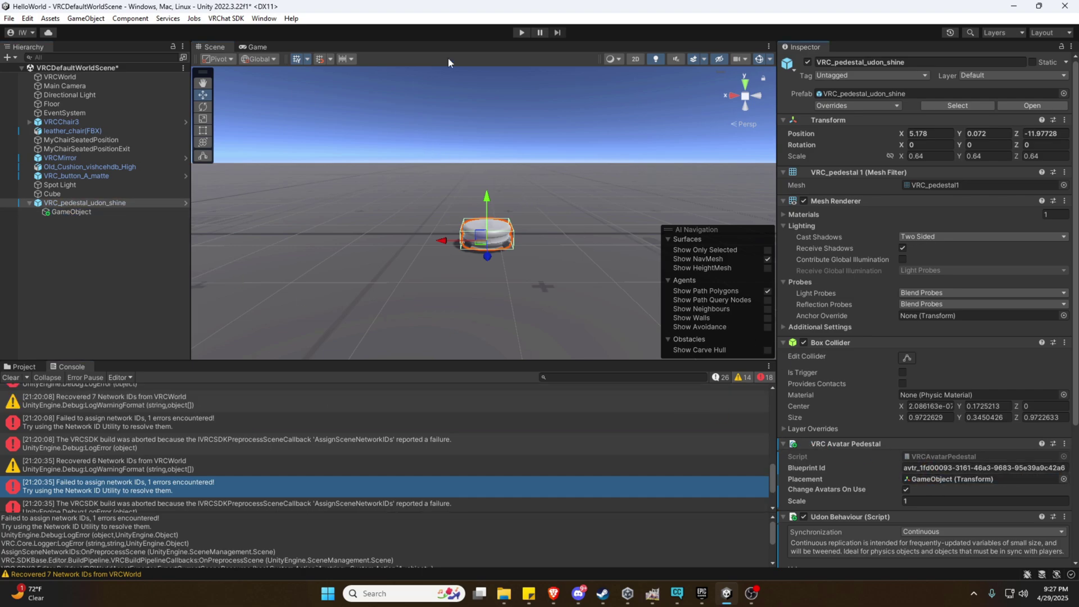
Open the VRChat SDK control panel for testing the world.
left_click(226, 18)
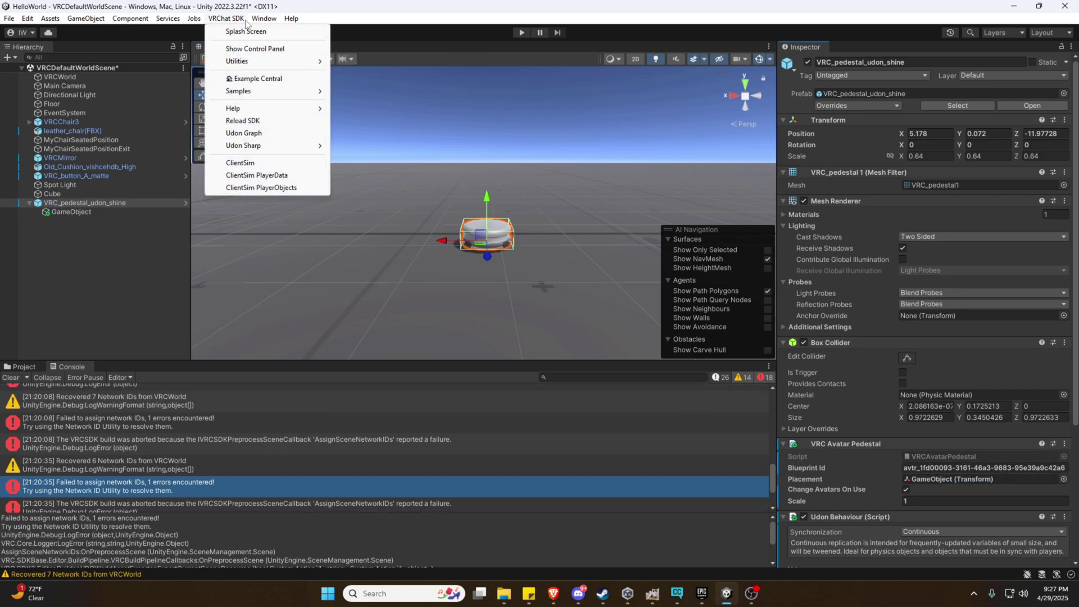
left_click(242, 49)
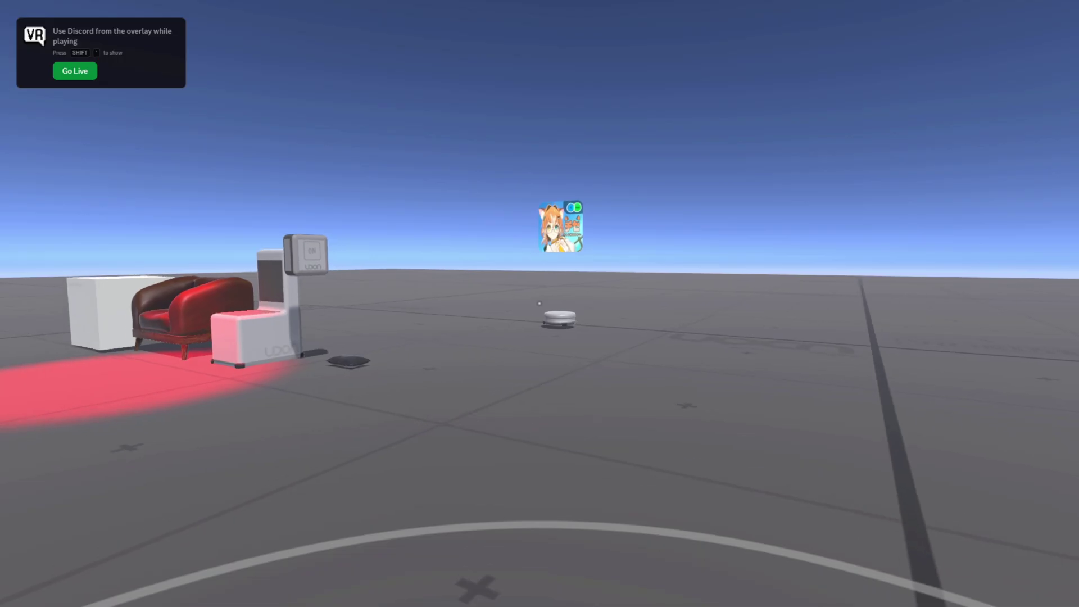
In the VRChat client, walk up to and around the pedestal to examine its avatar image's height and facing direction.
key("w")
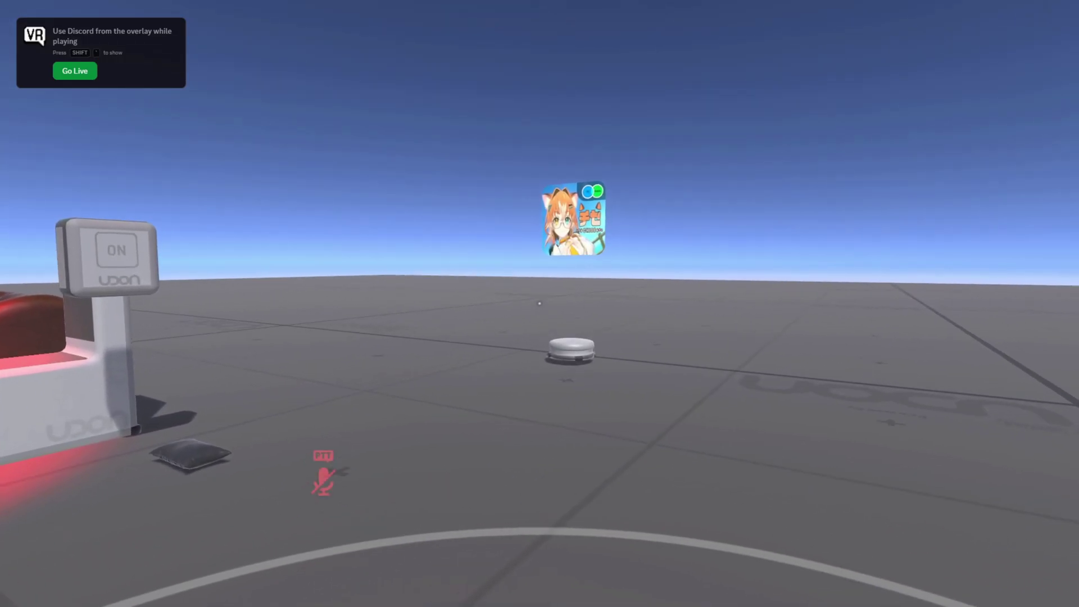
key("w")
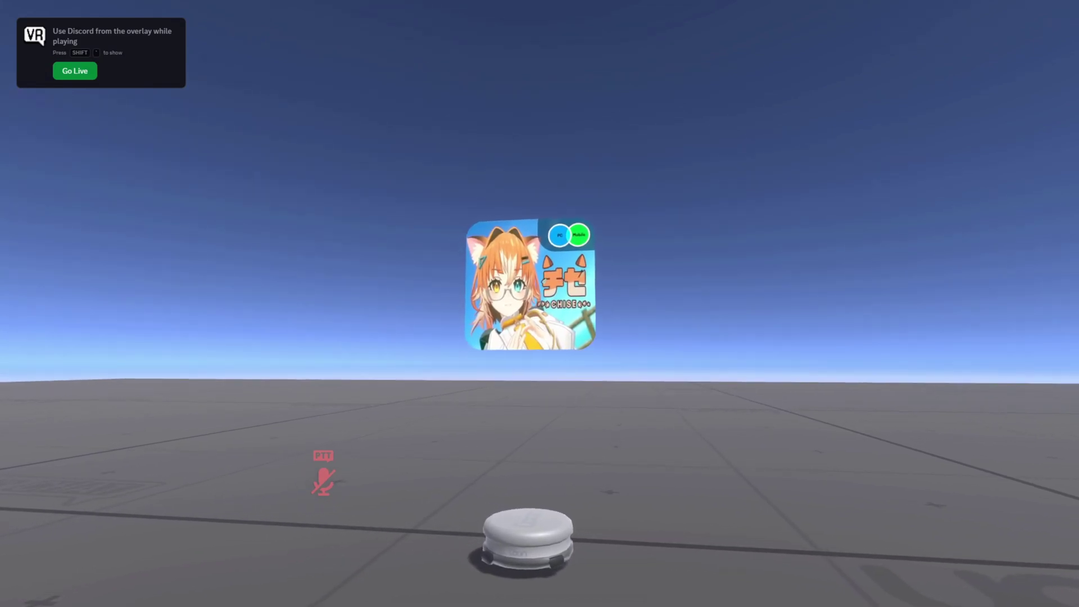
key("w")
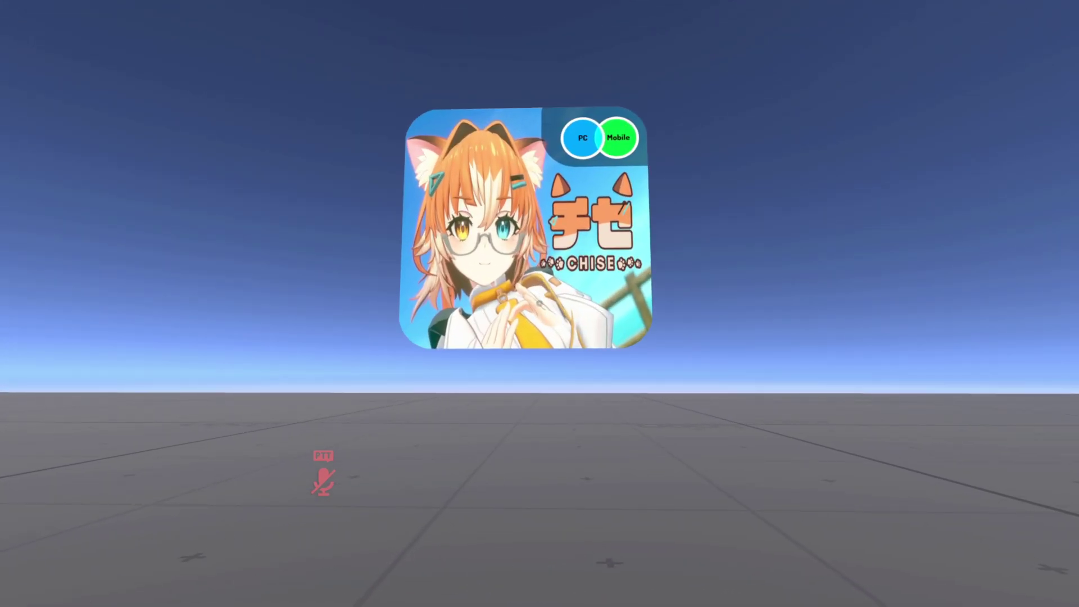
key("s")
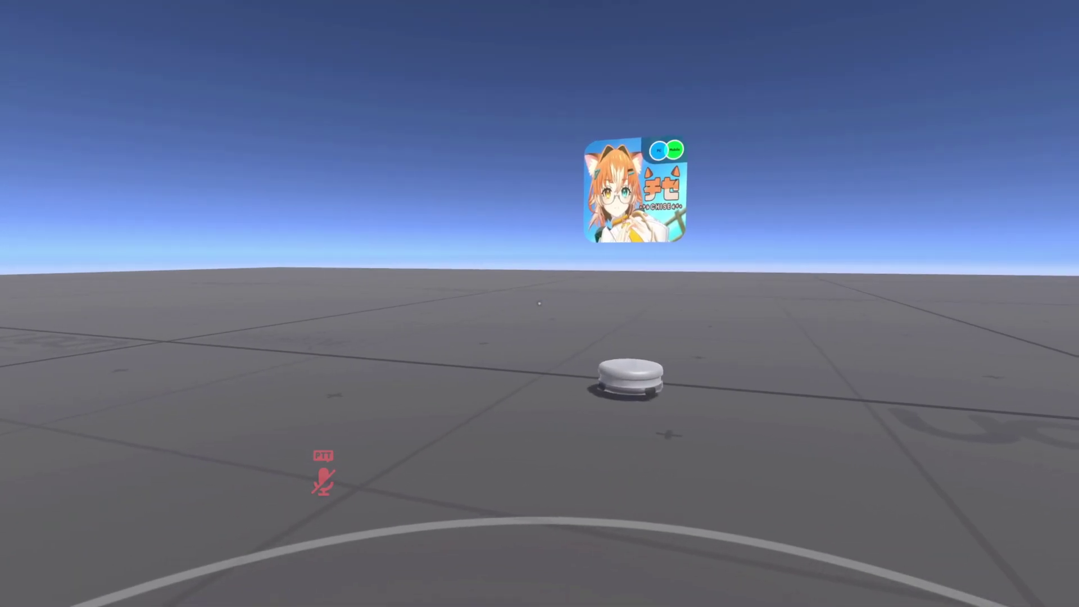
key("d")
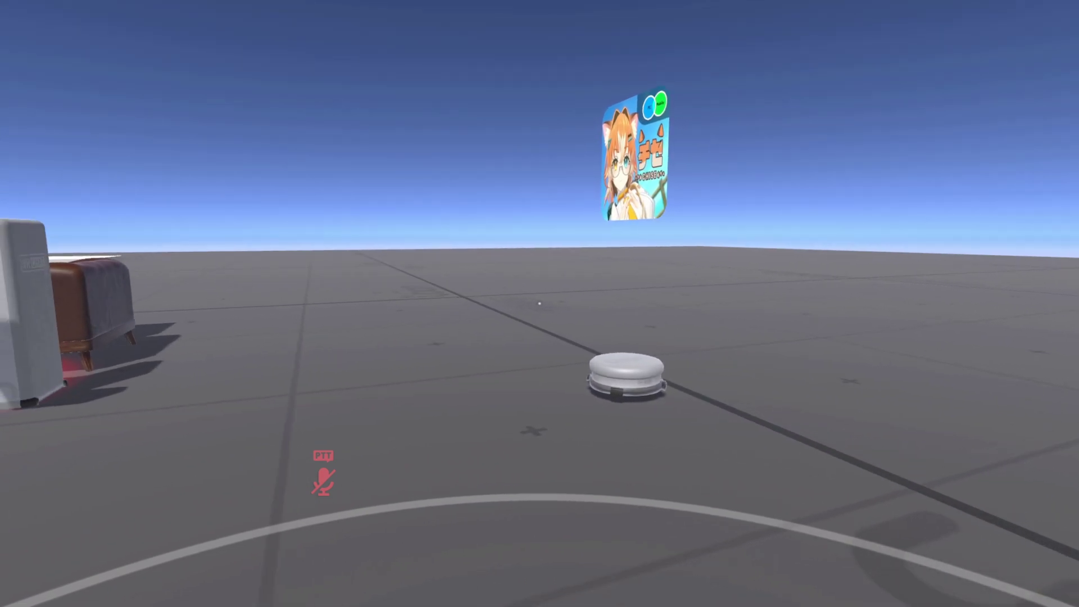
key("d")
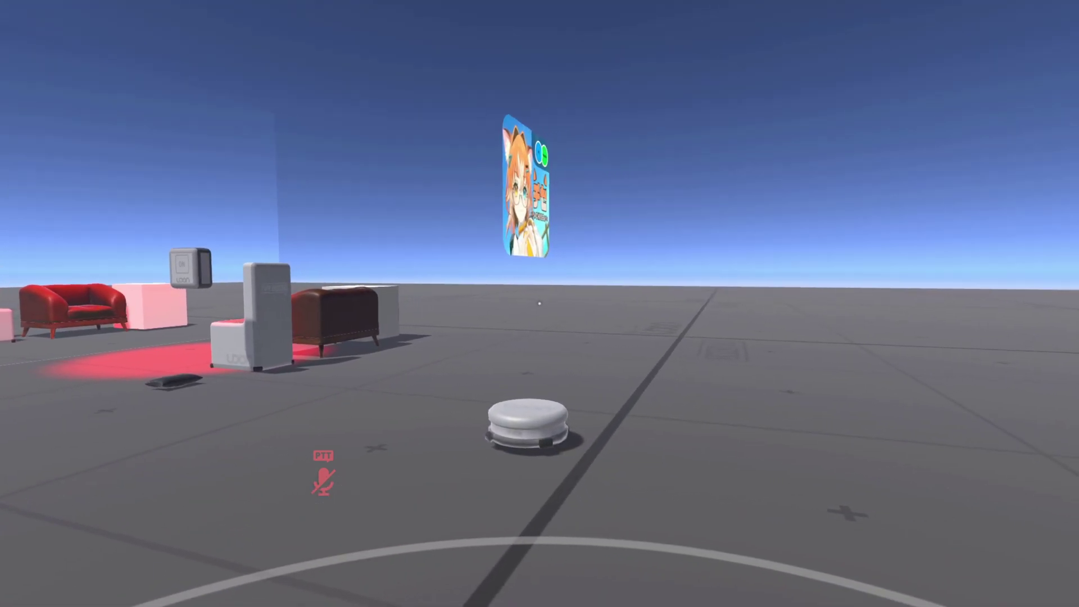
key("w")
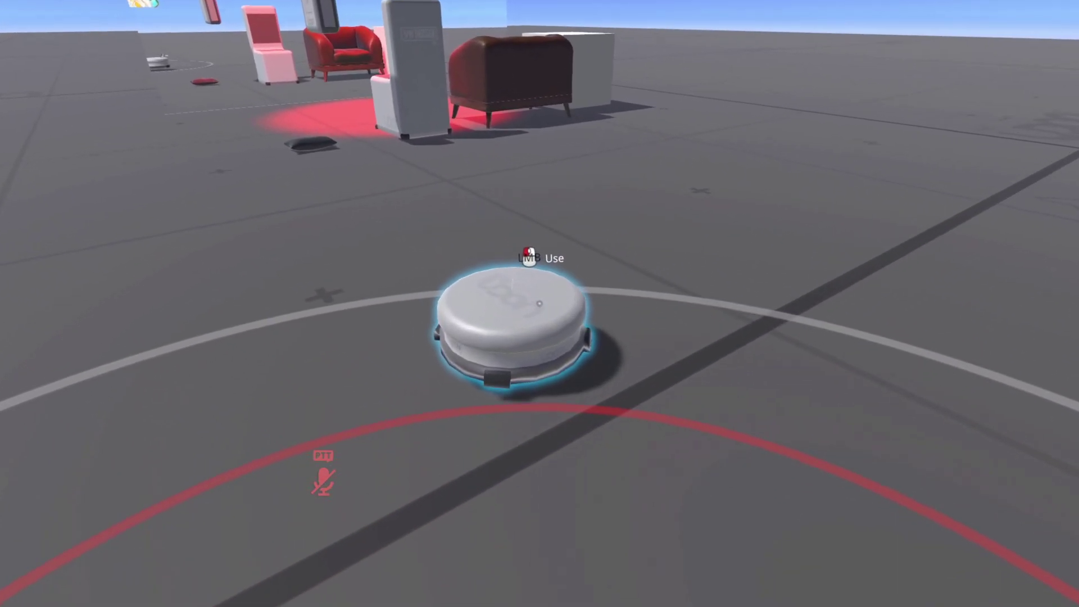
key("s")
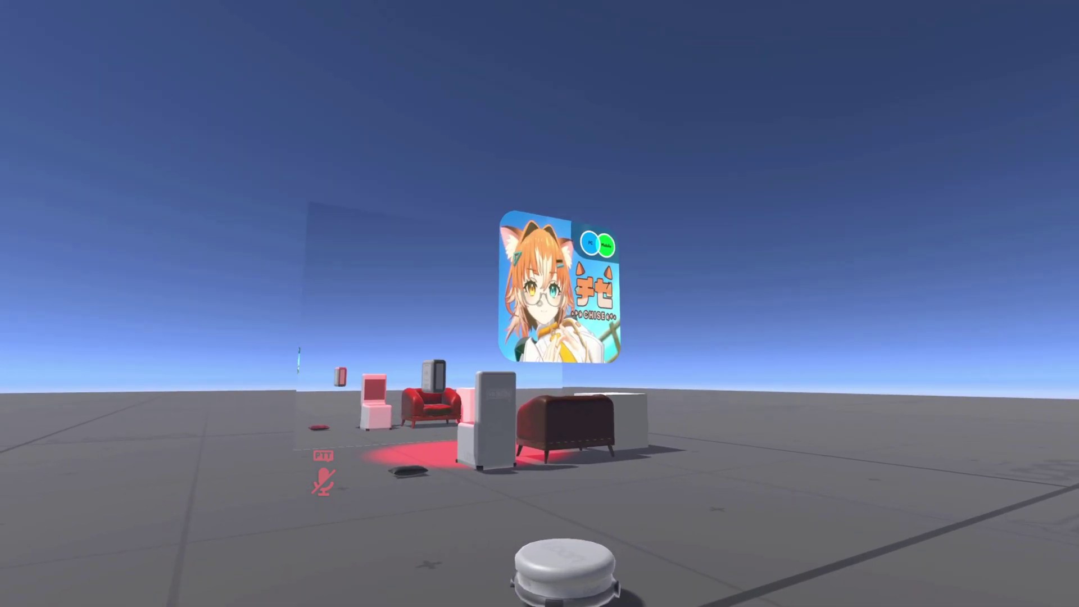